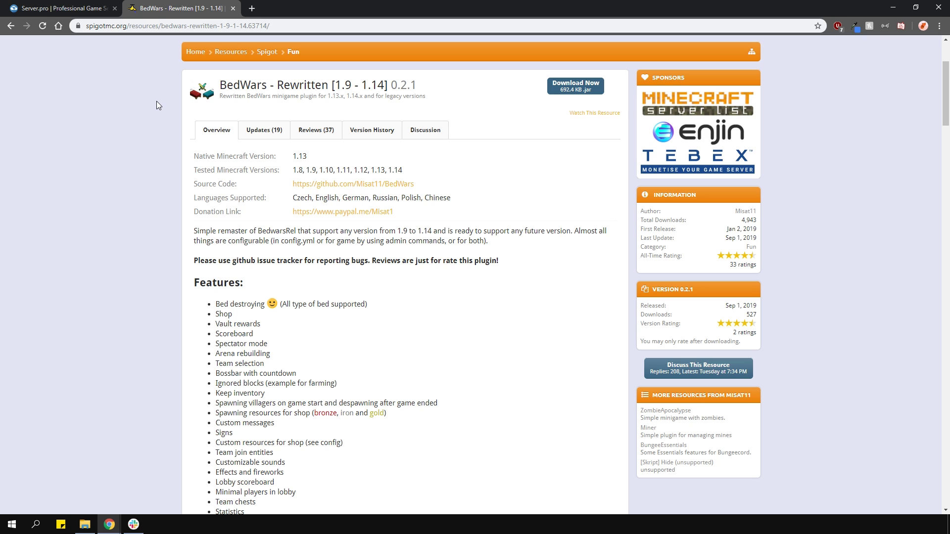
Search the Spigot plugins on Server.pro for "bedwars" and install the latest BedWars - Rewritten [1.9 - 1.14].
{"action": "left_click", "coordinate": [64, 8]}
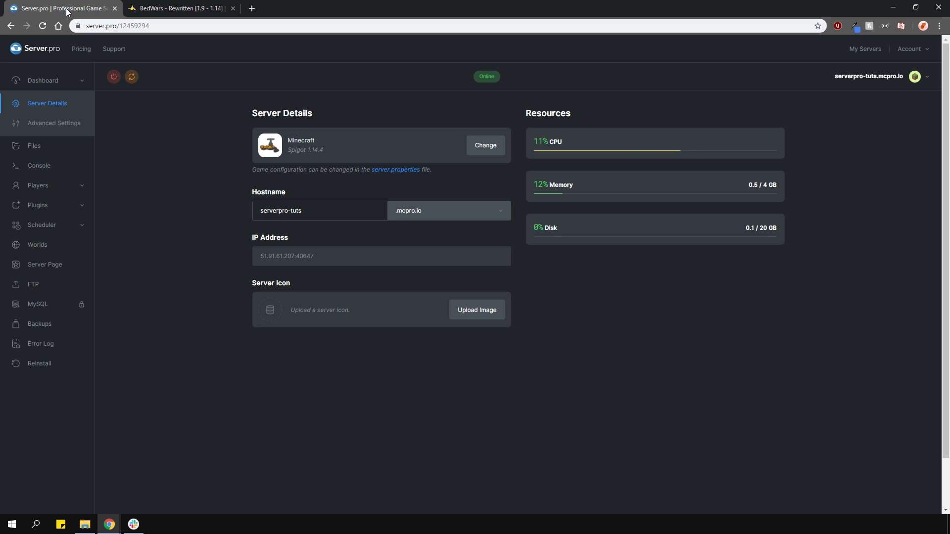
{"action": "left_click", "coordinate": [45, 206]}
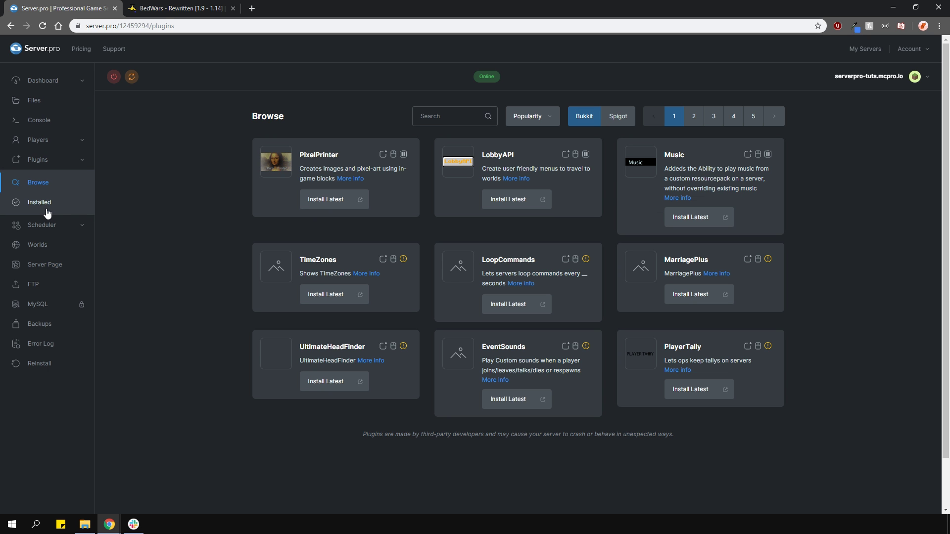
{"action": "left_click", "coordinate": [617, 119]}
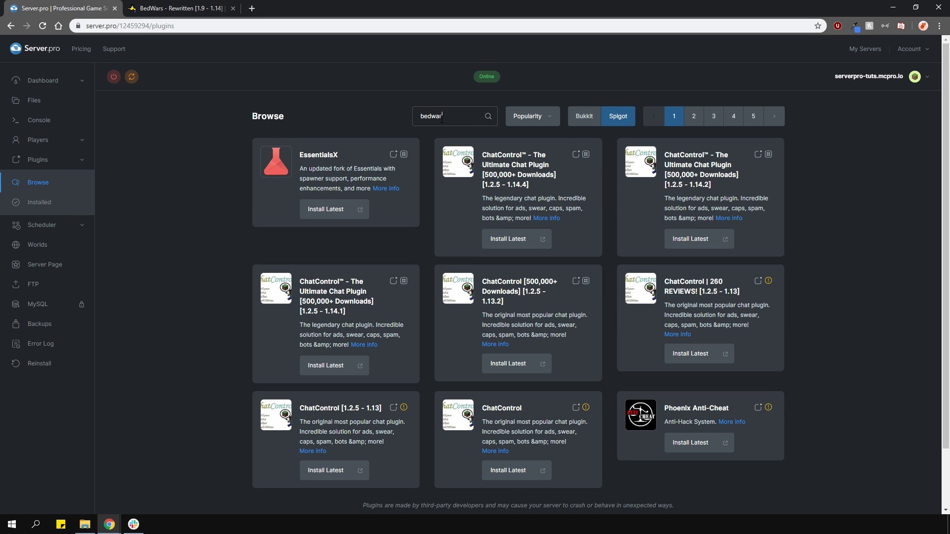
{"action": "key", "text": "Return"}
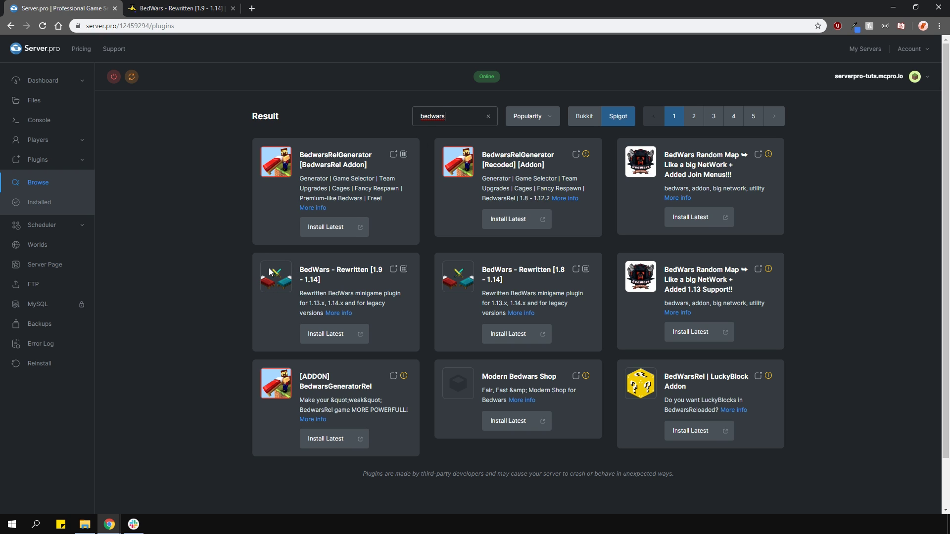
{"action": "left_click", "coordinate": [316, 337]}
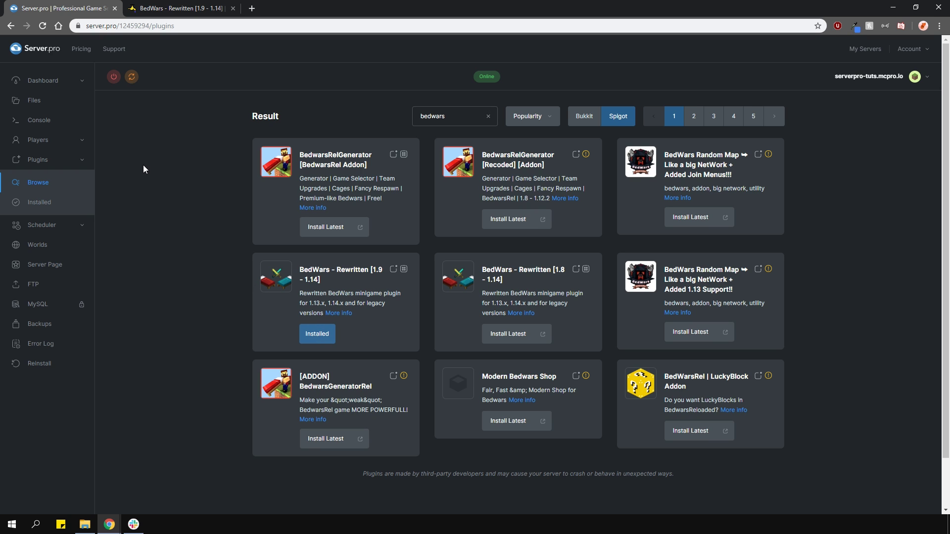
Restart the server and check its installed plugins and world folders.
{"action": "left_click", "coordinate": [132, 77]}
{"action": "left_click", "coordinate": [44, 203]}
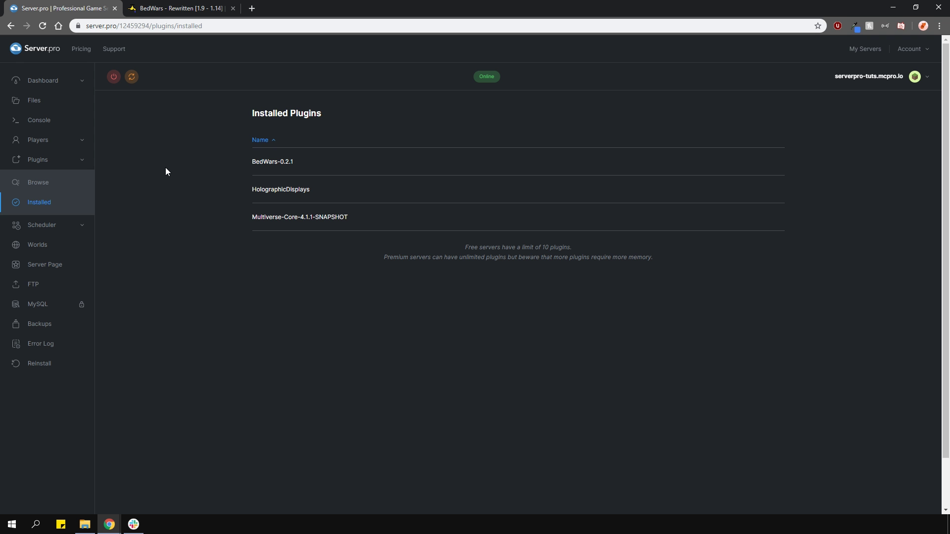
{"action": "left_click", "coordinate": [48, 101]}
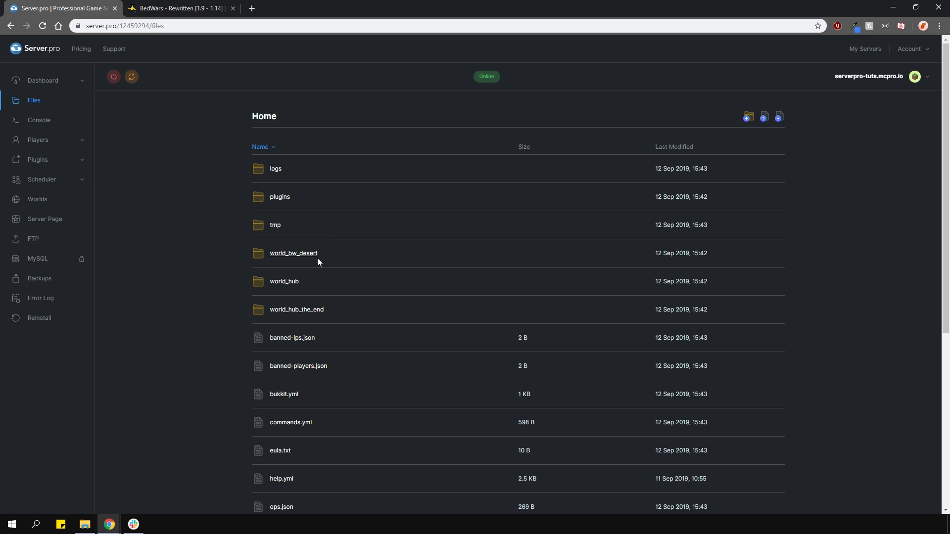
{"action": "left_click", "coordinate": [42, 80]}
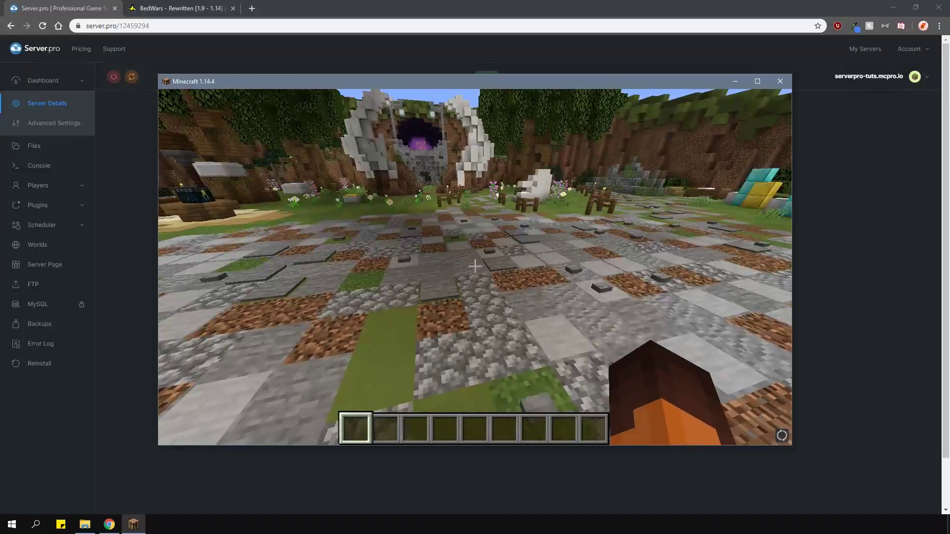
In Minecraft, add a BedWars stats hologram at the player's position with /bw addholo and view it.
{"action": "type", "text": "/bw addholo"}
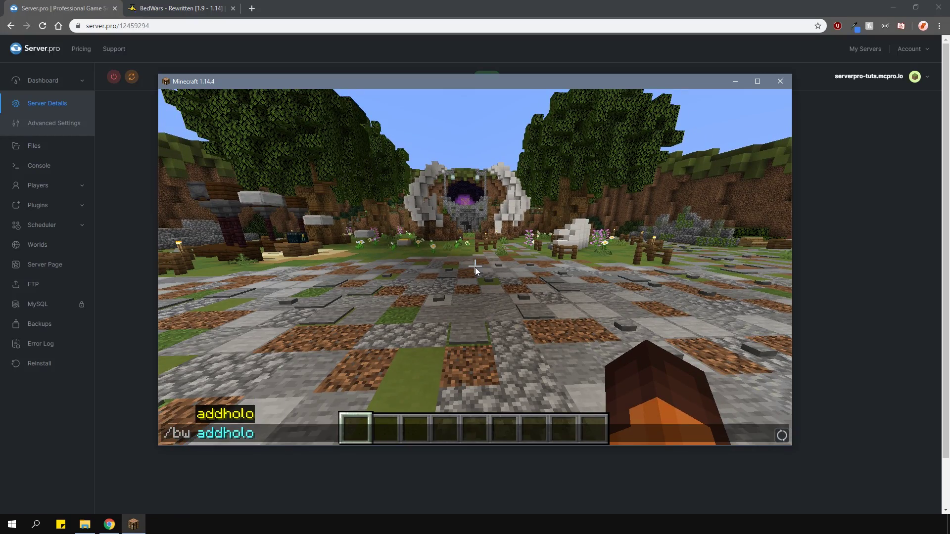
{"action": "key", "text": "Return"}
{"action": "key", "text": "w"}
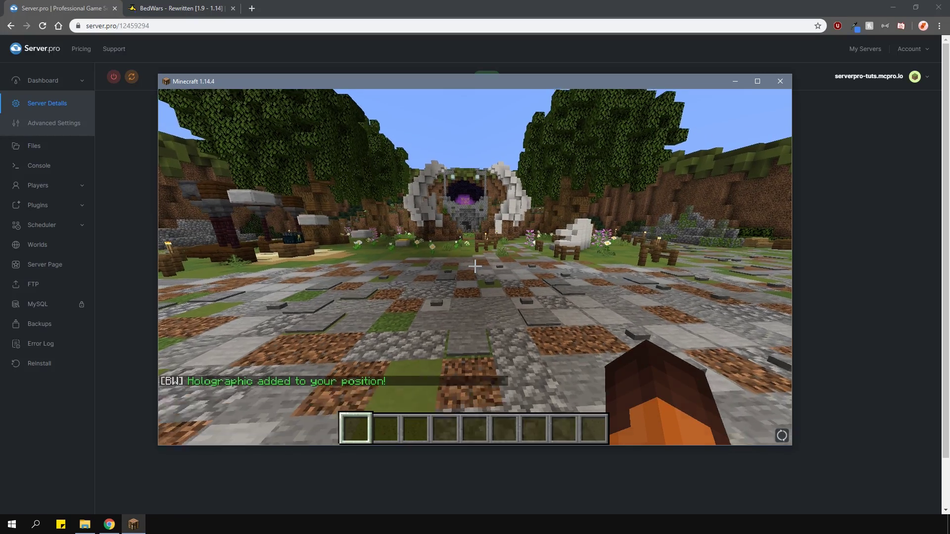
{"action": "key", "text": "w"}
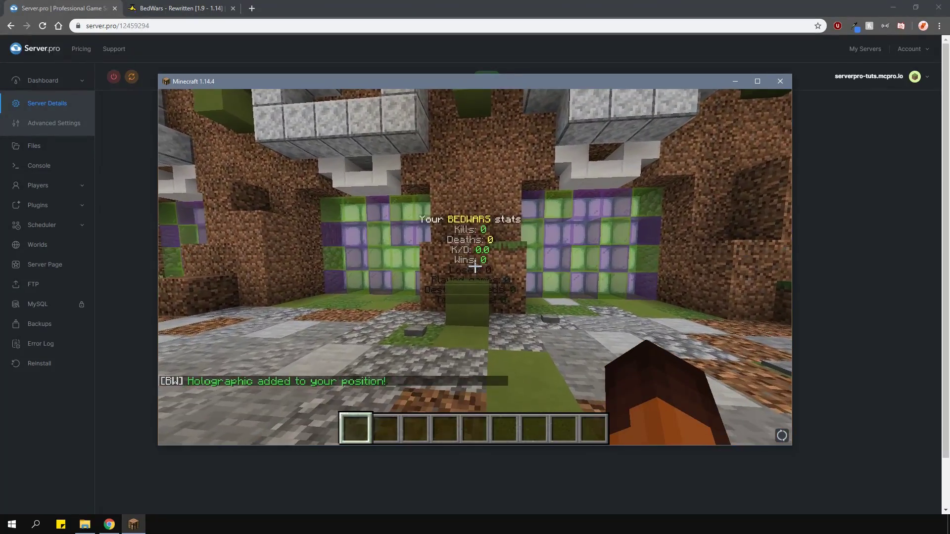
{"action": "key", "text": "w"}
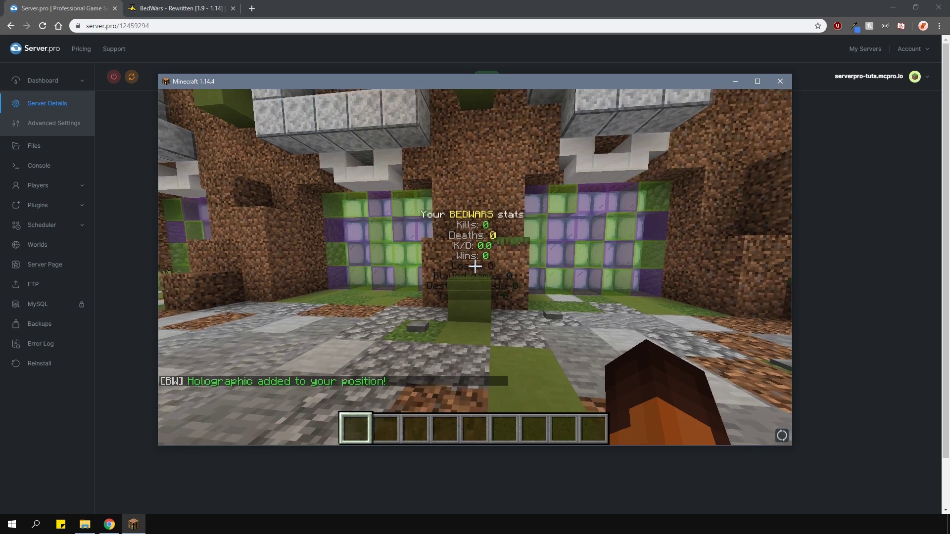
Remove the BedWars stats hologram using /bw removeholo.
{"action": "type", "text": "/bw removeholo"}
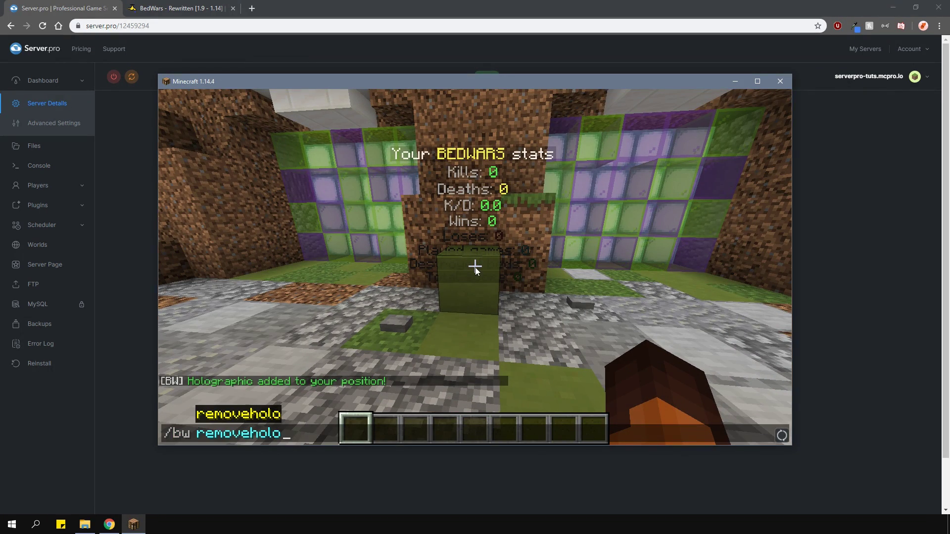
{"action": "key", "text": "Return"}
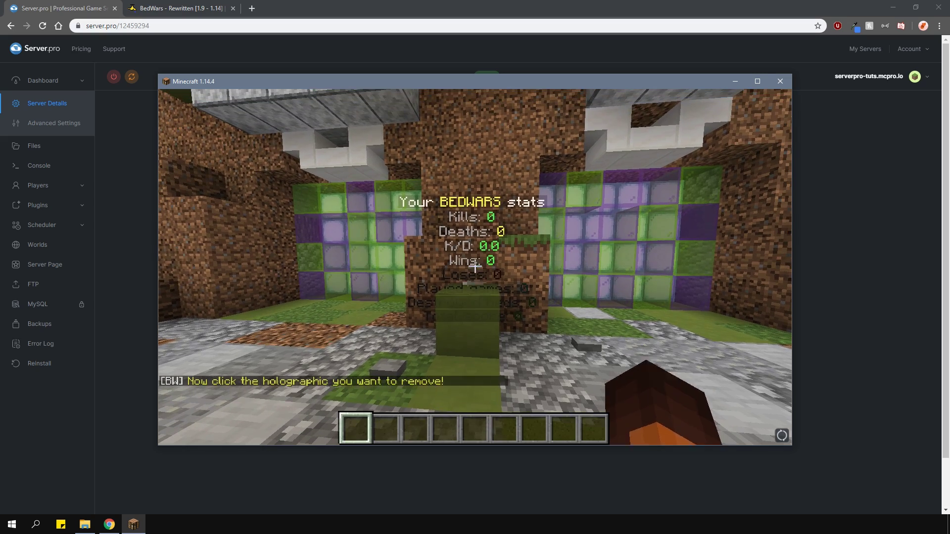
{"action": "right_click", "coordinate": [475, 267]}
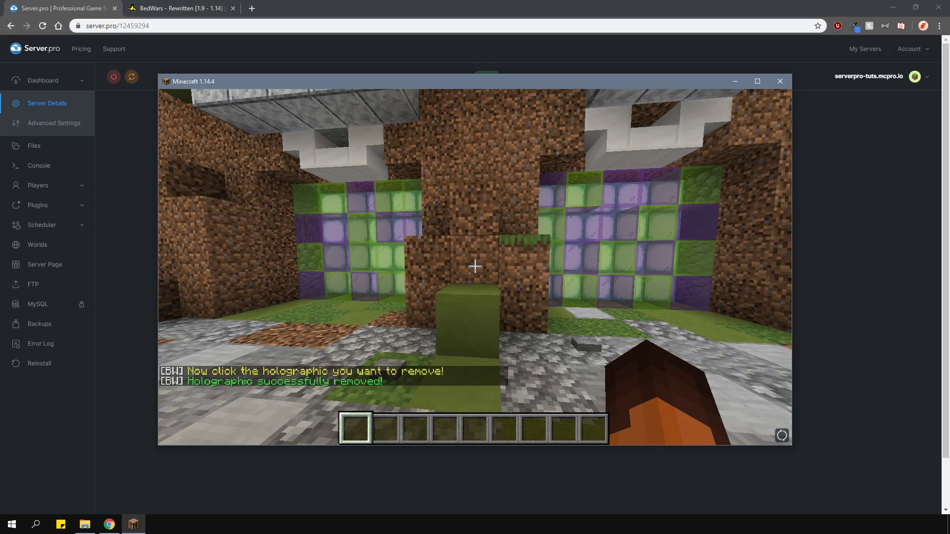
Teleport to the world_bw_desert world with /mvtp and set the game mode to creative.
{"action": "type", "text": "/mvtp "}
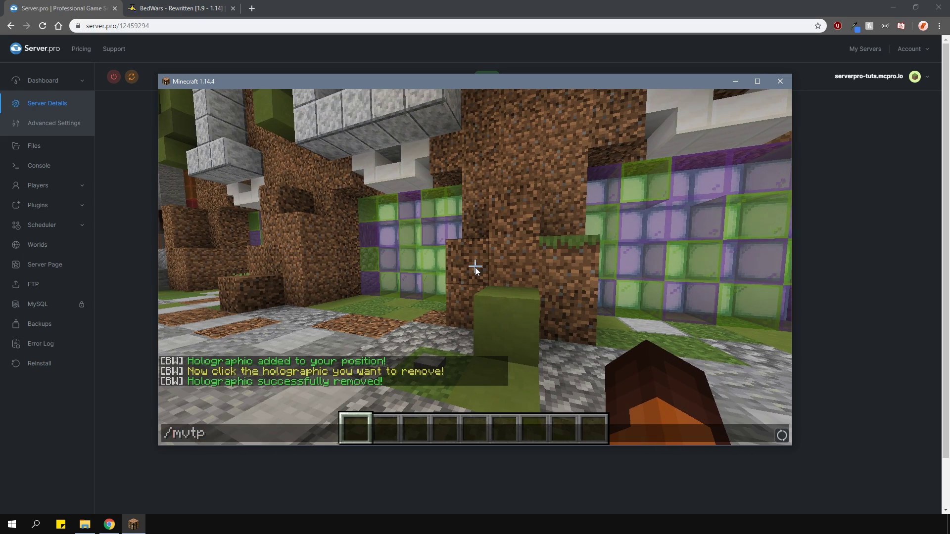
{"action": "type", "text": "world_bw_des"}
{"action": "key", "text": "Return"}
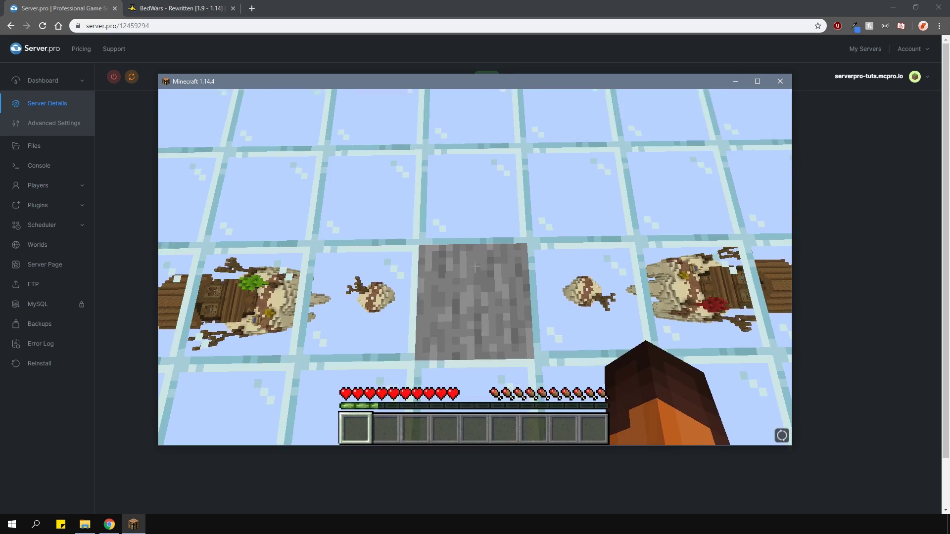
{"action": "type", "text": "/gamemode creative"}
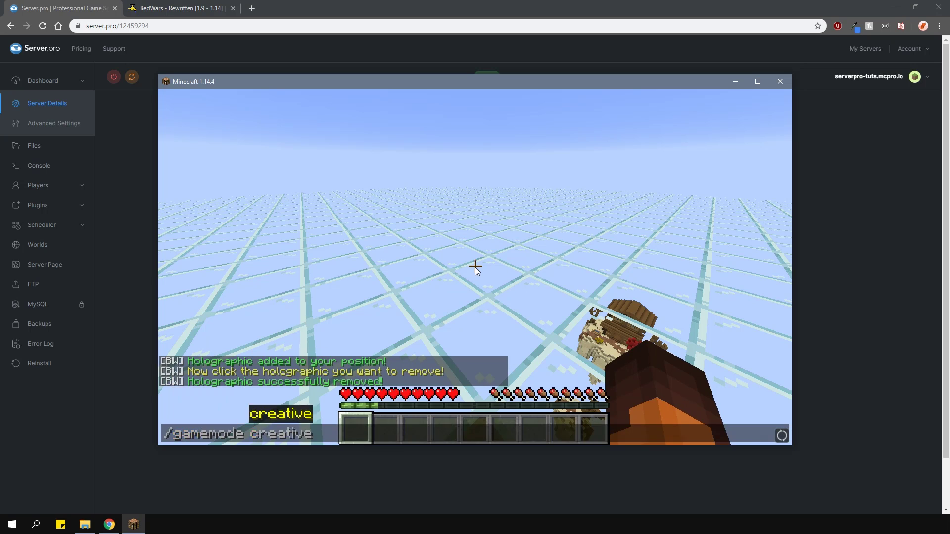
{"action": "key", "text": "Return"}
Create a BedWars arena named tutorial1 with /bw admin tutorial1 add.
{"action": "type", "text": "/bw"}
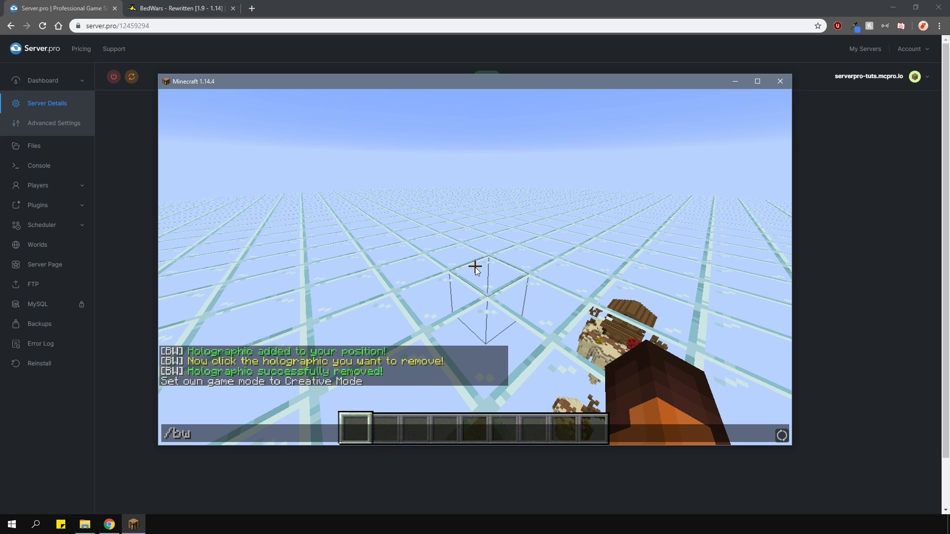
{"action": "type", "text": " admin tutorial add"}
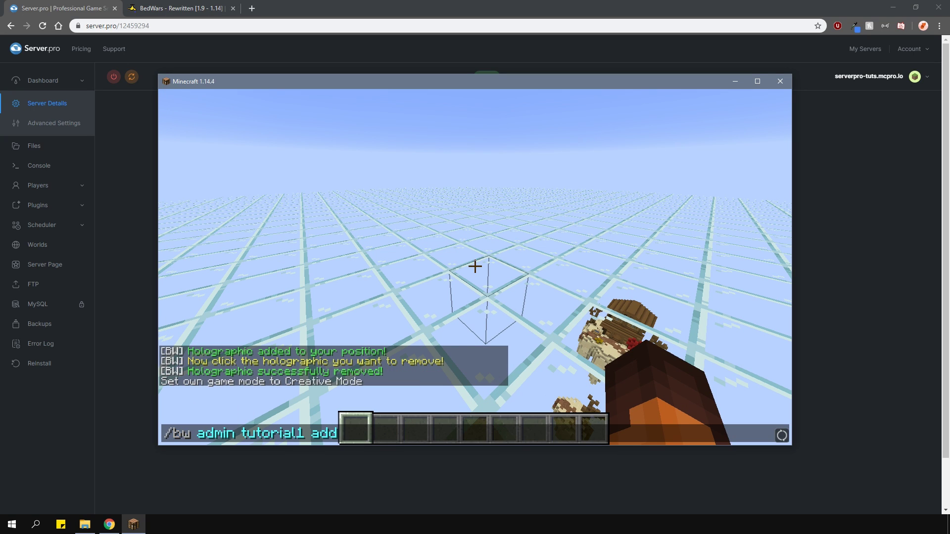
{"action": "key", "text": "Return"}
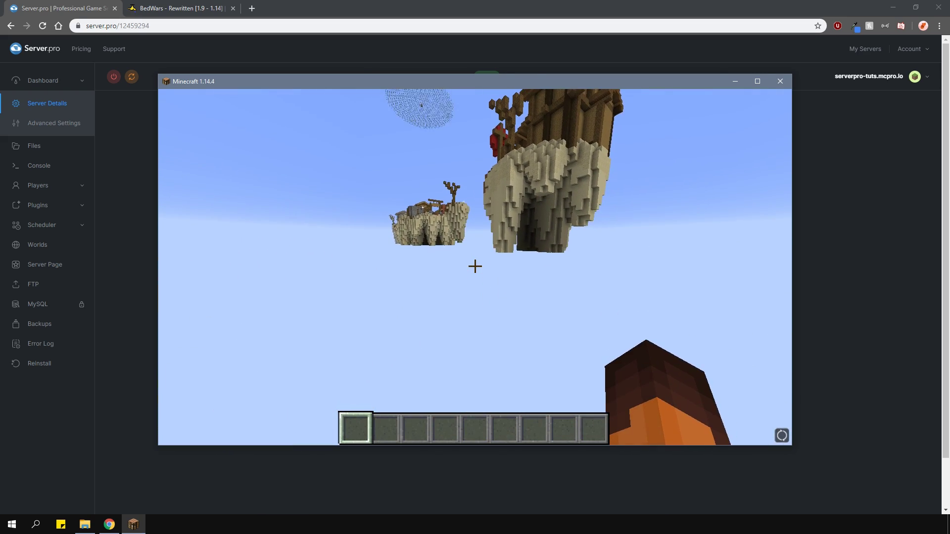
Set position 1 of arena tutorial1 at the map's lower corner, about XYZ 36/1/-117, with the pos1 subcommand.
{"action": "type", "text": "/bw "}
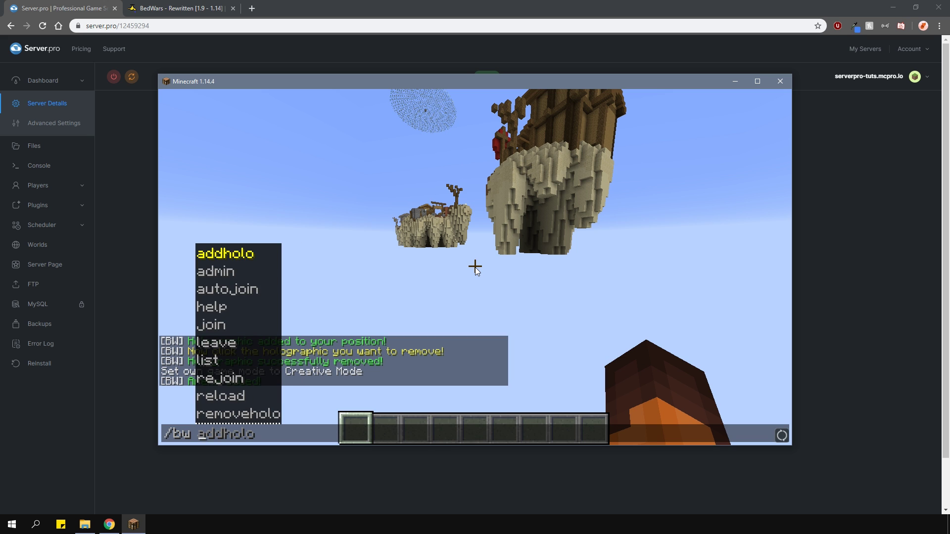
{"action": "type", "text": "admin "}
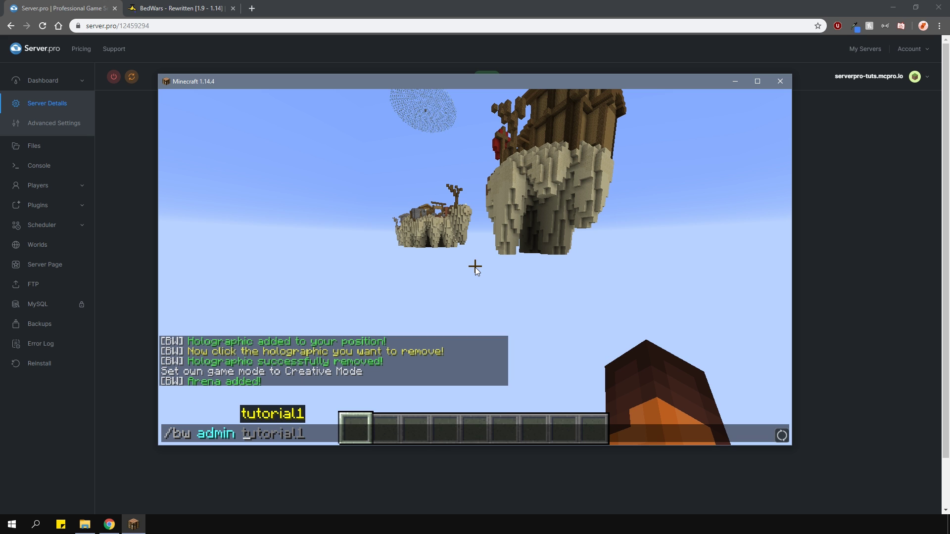
{"action": "type", "text": "tutorial1 pos1"}
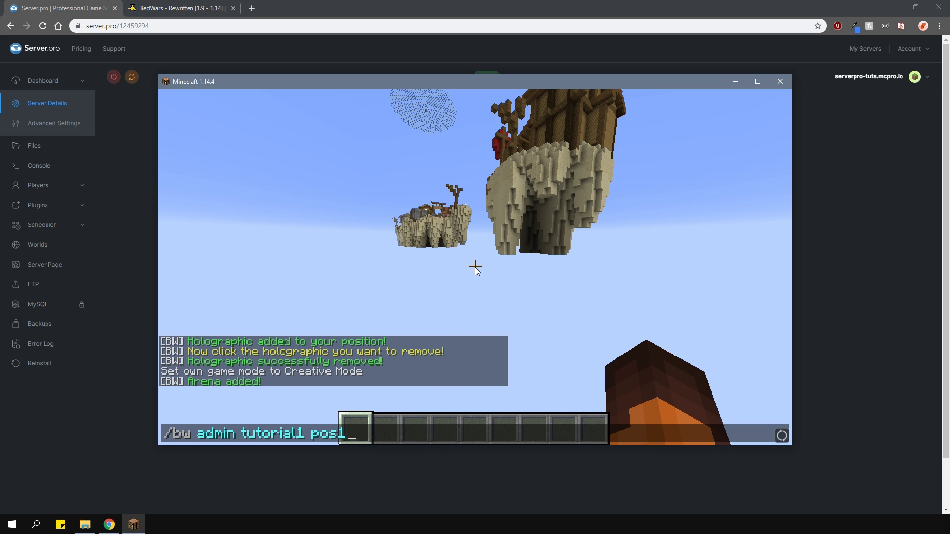
{"action": "key", "text": "Return"}
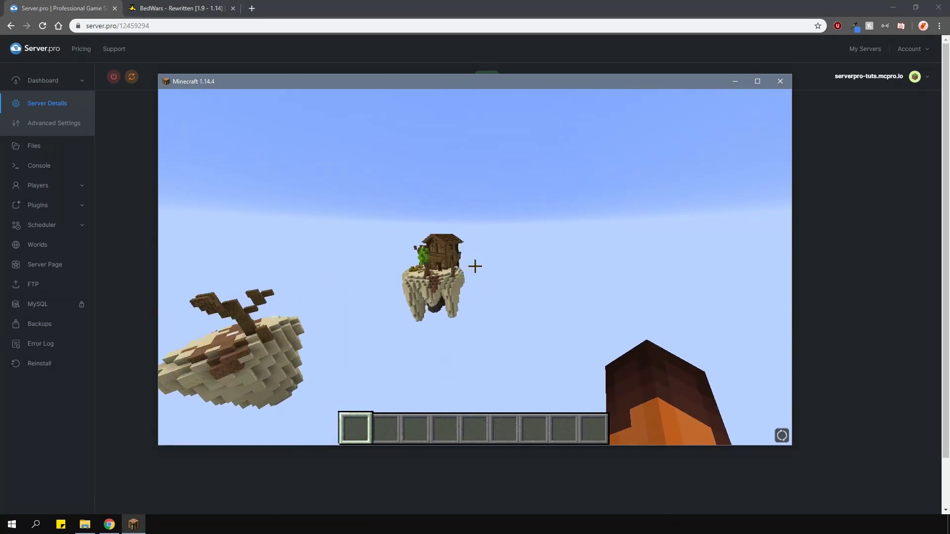
Set position 2 of arena tutorial1 at the opposite upper corner, about XYZ -33/42/108, with the pos2 subcommand.
{"action": "key", "text": "w"}
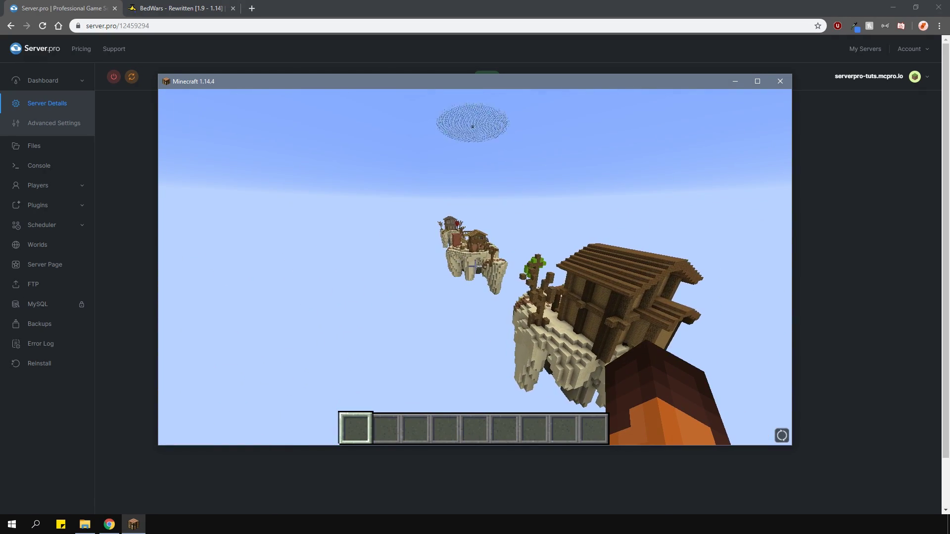
{"action": "key", "text": "t"}
{"action": "key", "text": "Up"}
{"action": "key", "text": "BackSpace"}
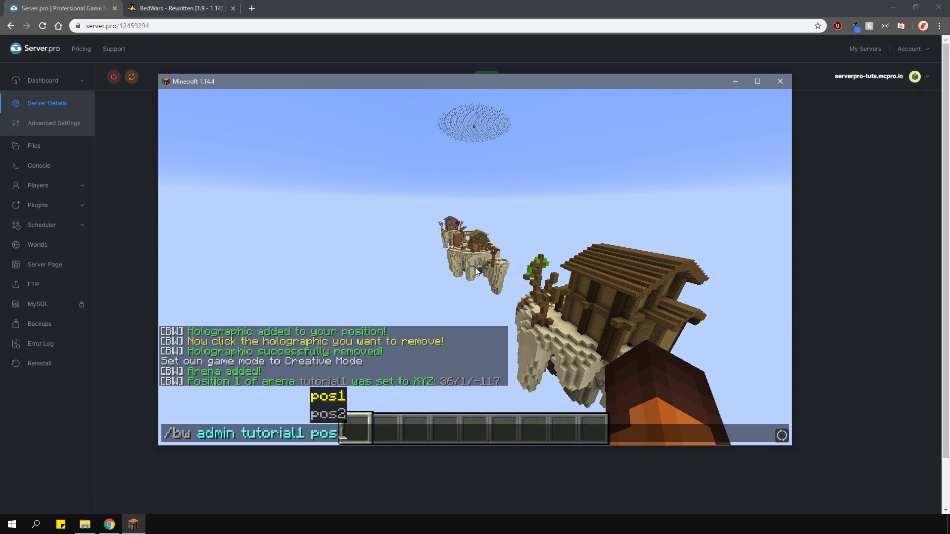
{"action": "type", "text": "2"}
{"action": "key", "text": "Return"}
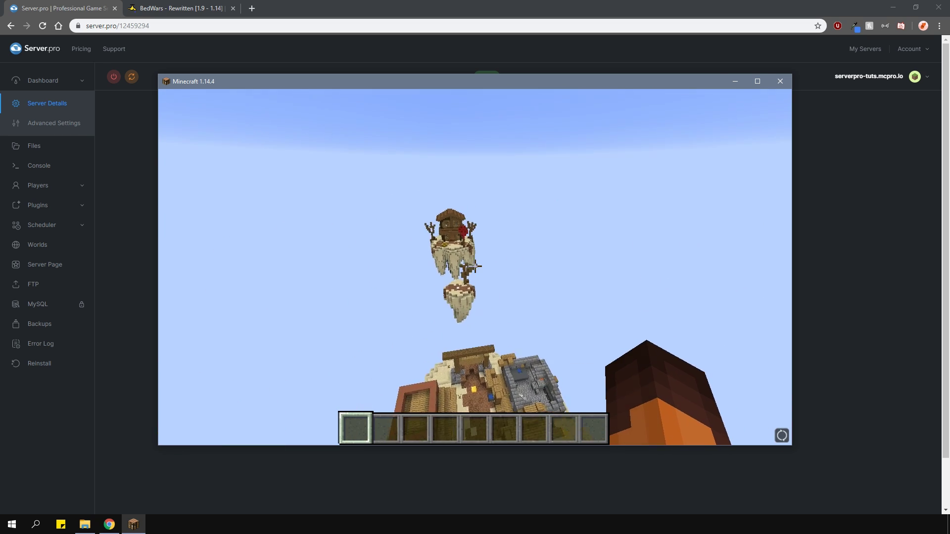
Set the tutorial1 spectator spawn above the middle island, about XYZ -1.5/37/2.3, with /bw admin tutorial1 spec.
{"action": "type", "text": "t/bw admio"}
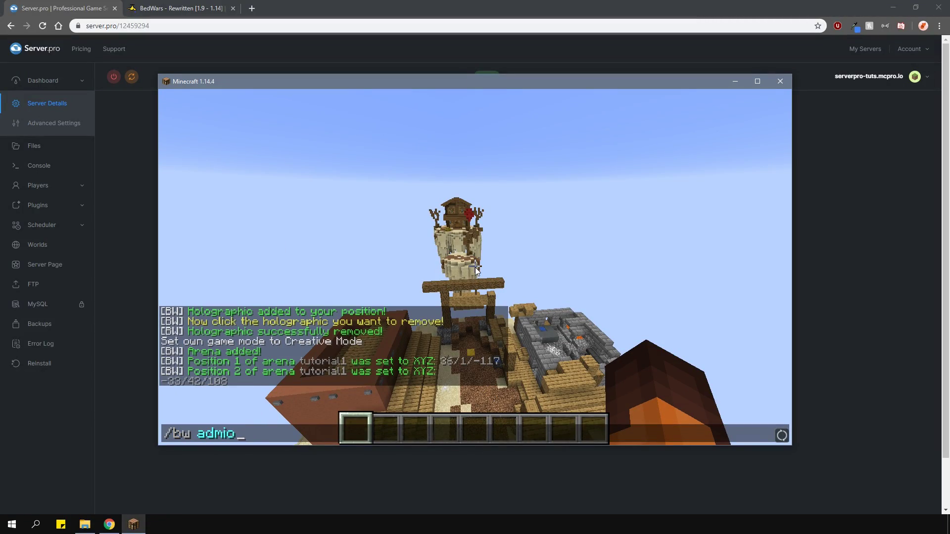
{"action": "key", "text": "BackSpace"}
{"action": "type", "text": "n tutorial1 spec"}
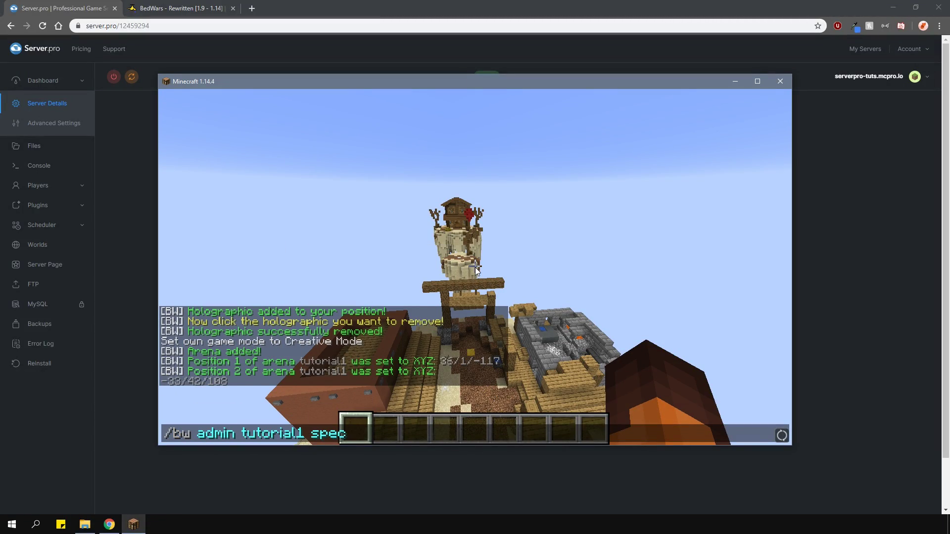
{"action": "key", "text": "Return"}
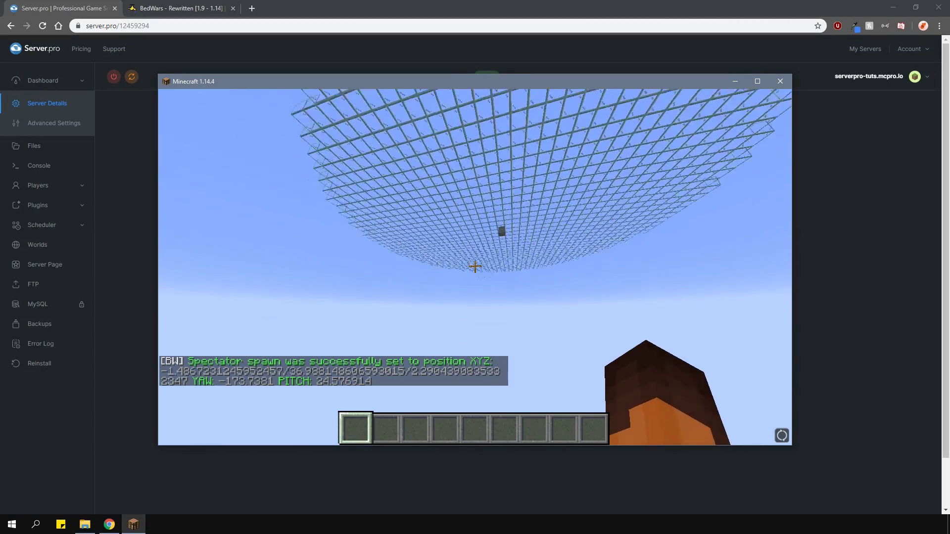
Set the tutorial1 lobby spawn on the glass platform's stone block, about XYZ 0.6/91/0.4, with /bw admin tutorial1 lobby.
{"action": "type", "text": "t/bw admin te"}
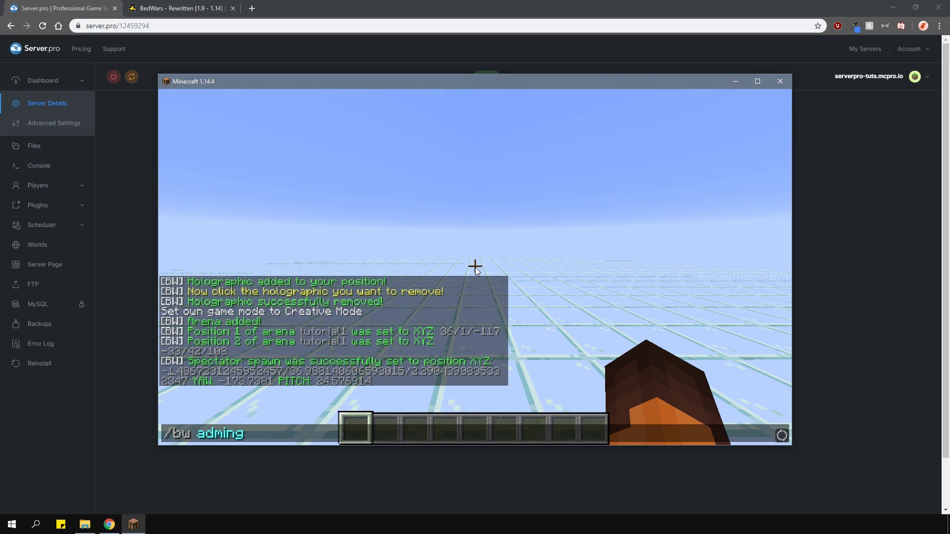
{"action": "key", "text": "BackSpace"}
{"action": "key", "text": "Tab"}
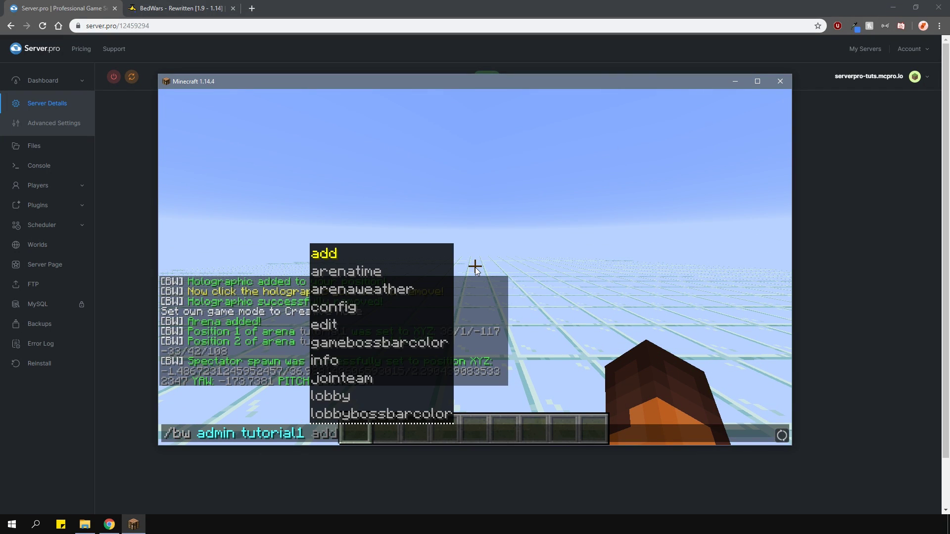
{"action": "type", "text": "lobby"}
{"action": "key", "text": "Return"}
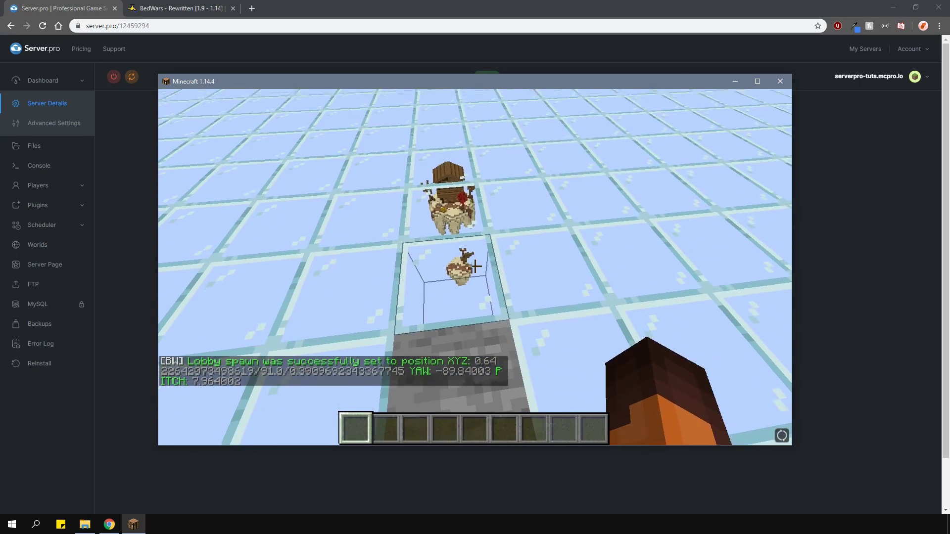
Add a bronze spawner to tutorial1 inside the red base's house, about XYZ -4/22/-101, with /bw admin tutorial1 spawner add bronze.
{"action": "key", "text": "space"}
{"action": "key", "text": "space"}
{"action": "key", "text": "w"}
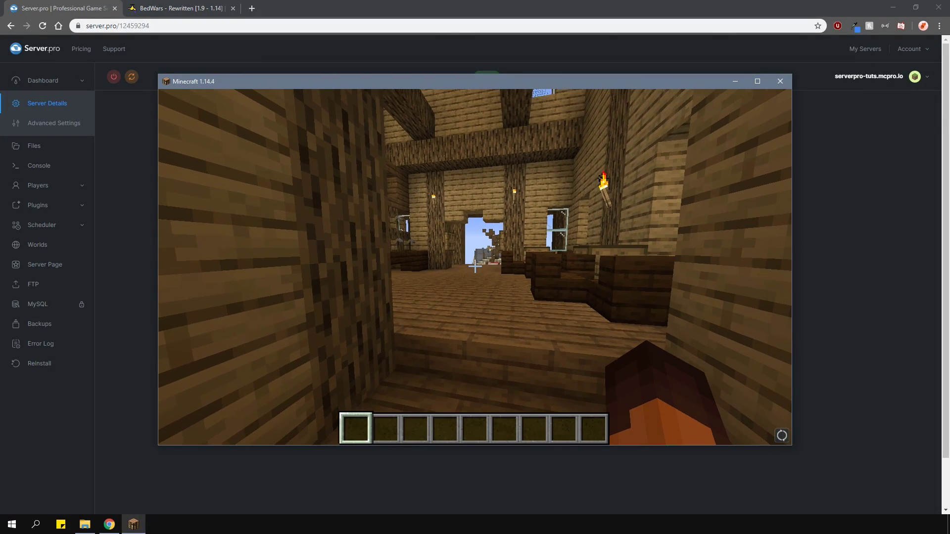
{"action": "type", "text": "/bw admin"}
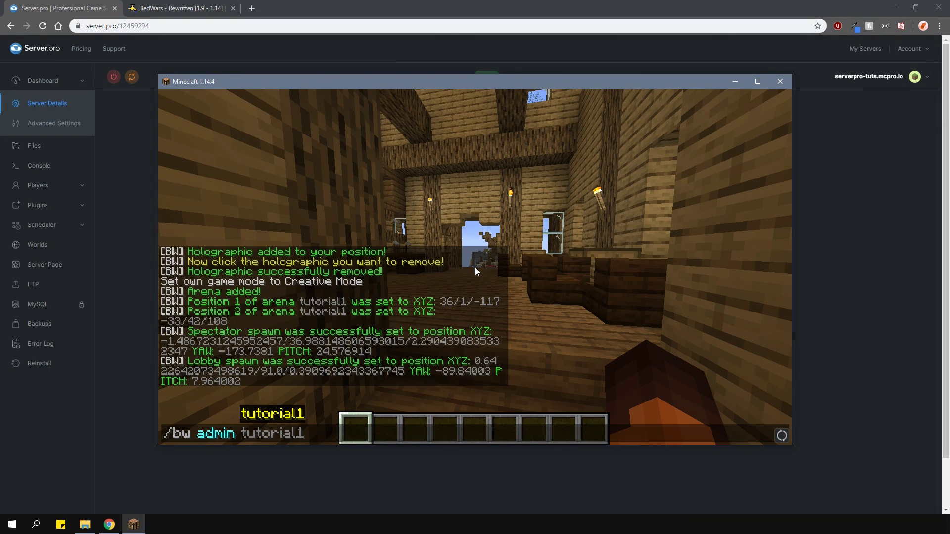
{"action": "key", "text": "Tab"}
{"action": "type", "text": "spawner "}
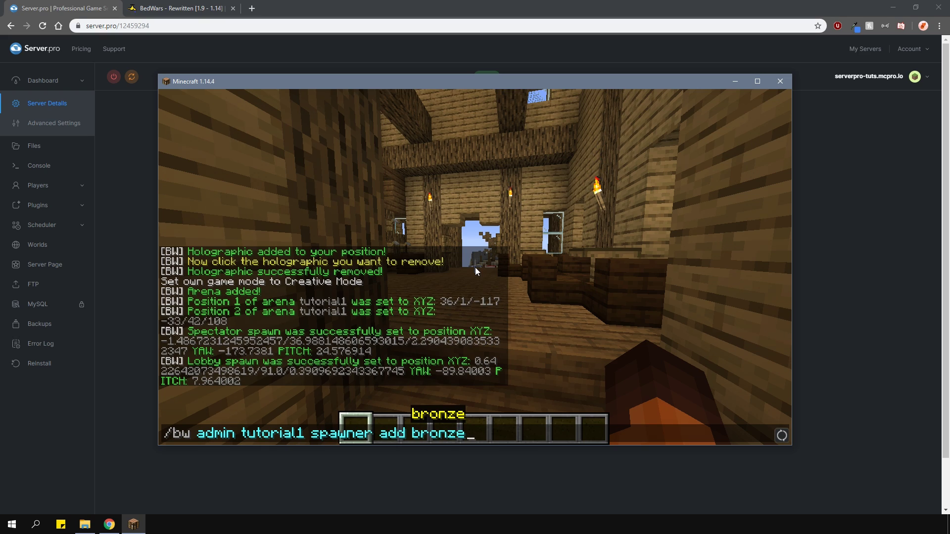
{"action": "type", "text": "add bronze"}
{"action": "key", "text": "Return"}
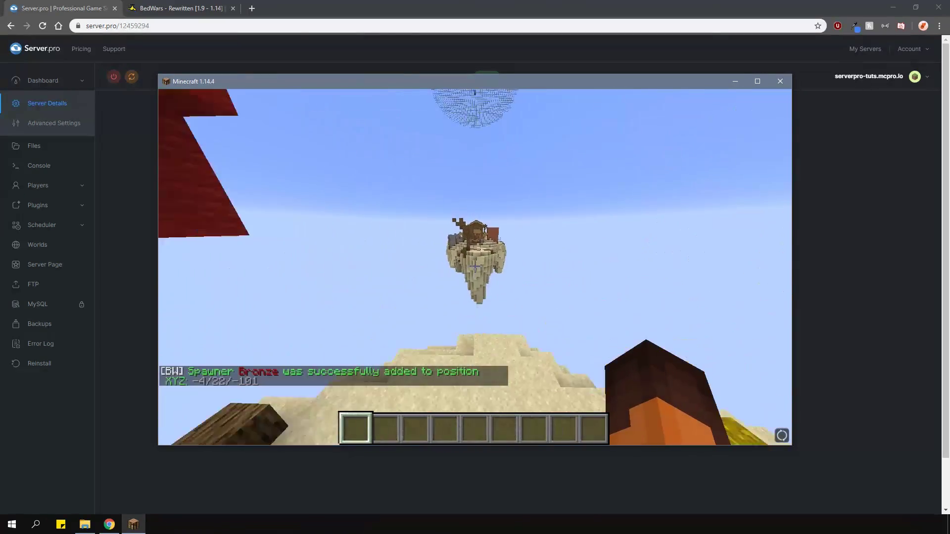
Add an iron spawner to tutorial1 on the small island between the red base and the middle, about XYZ -2/21/-44.
{"action": "key", "text": "t"}
{"action": "key", "text": "Up"}
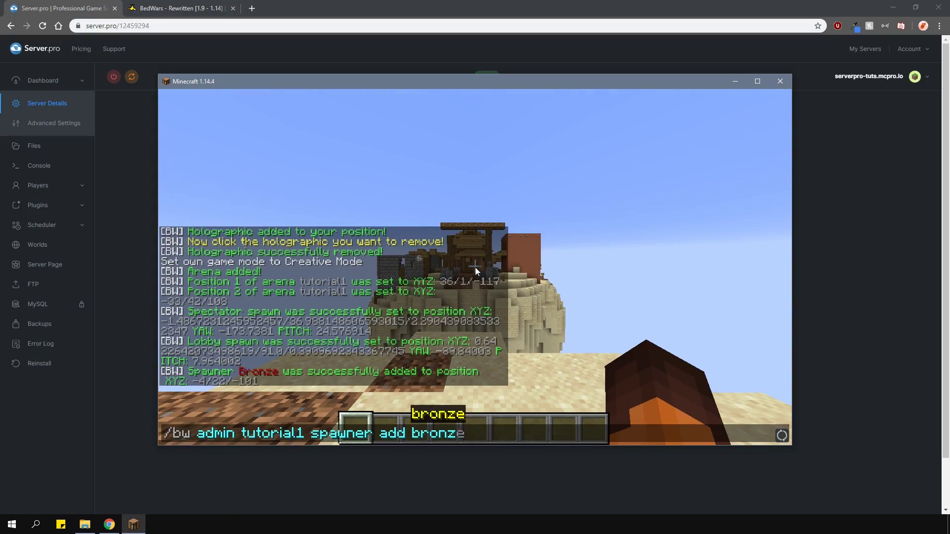
{"action": "key", "text": "BackSpace"}
{"action": "type", "text": "iron"}
{"action": "key", "text": "Return"}
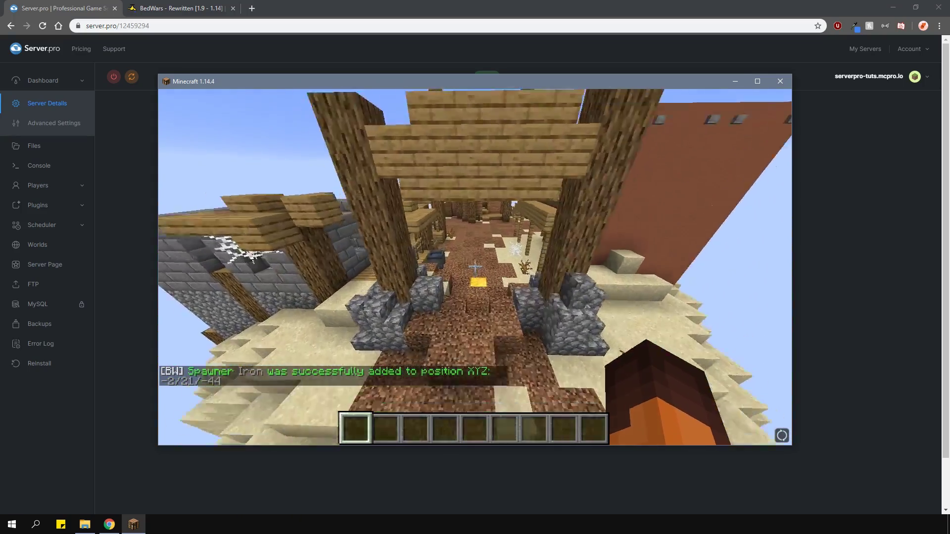
Add a gold spawner to tutorial1 on the gold block at the middle island's red-side entrance, about XYZ -1/20/-12.
{"action": "key", "text": "t"}
{"action": "key", "text": "Up"}
{"action": "key", "text": "BackSpace"}
{"action": "key", "text": "BackSpace"}
{"action": "key", "text": "BackSpace"}
{"action": "key", "text": "BackSpace"}
{"action": "type", "text": "gold"}
{"action": "key", "text": "Return"}
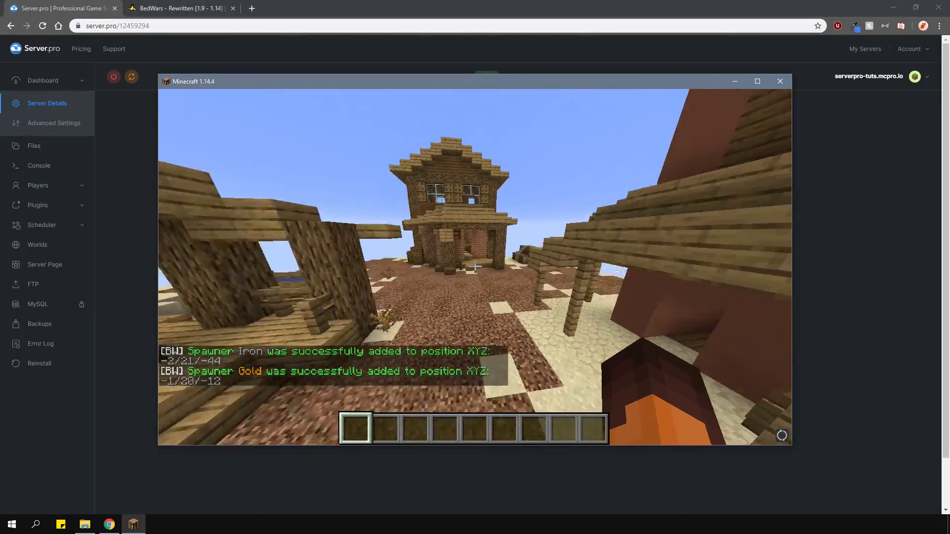
Add a second gold spawner to tutorial1 inside the middle island's house, about XYZ 0/21/8.
{"action": "key", "text": "t"}
{"action": "key", "text": "Up"}
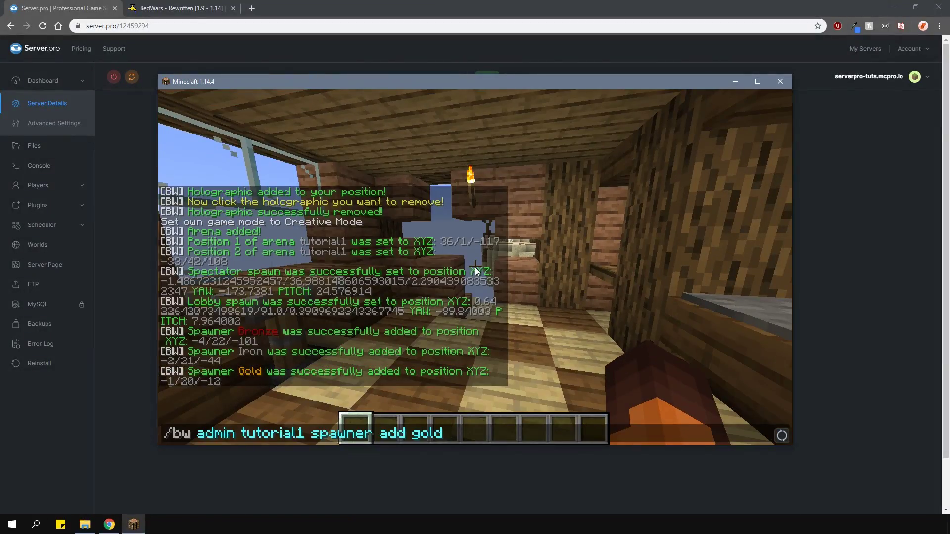
{"action": "key", "text": "Return"}
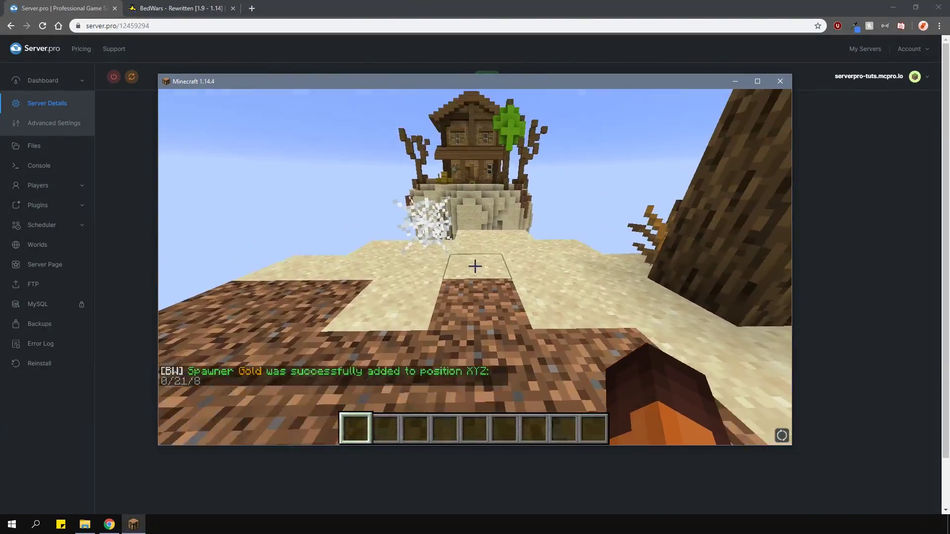
Add an iron spawner to tutorial1 on the approach to the lime base, about XYZ 0/21/40.
{"action": "key", "text": "t"}
{"action": "key", "text": "Up"}
{"action": "key", "text": "BackSpace"}
{"action": "key", "text": "BackSpace"}
{"action": "key", "text": "BackSpace"}
{"action": "key", "text": "BackSpace"}
{"action": "type", "text": "iron"}
{"action": "key", "text": "Return"}
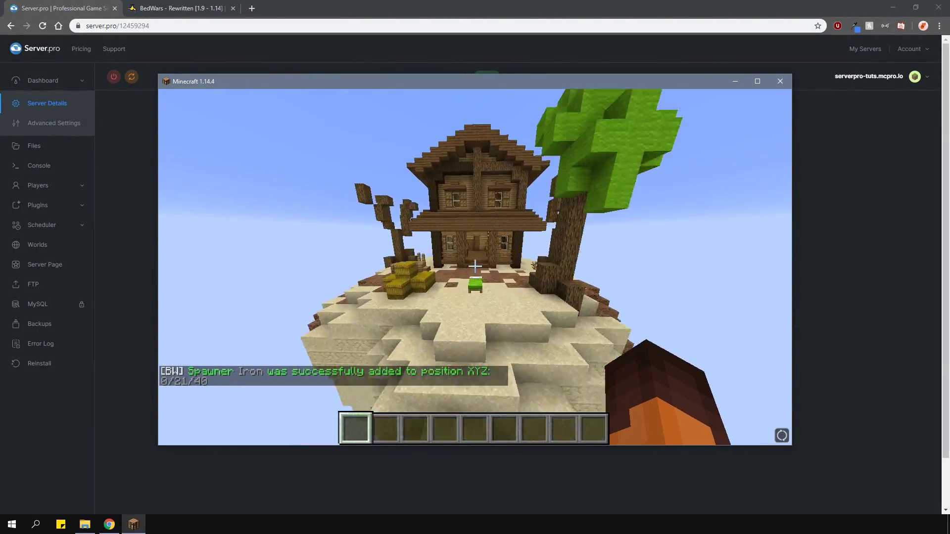
Add a bronze spawner to tutorial1 inside the lime base's house, about XYZ 2/22/96.
{"action": "key", "text": "t"}
{"action": "key", "text": "Up"}
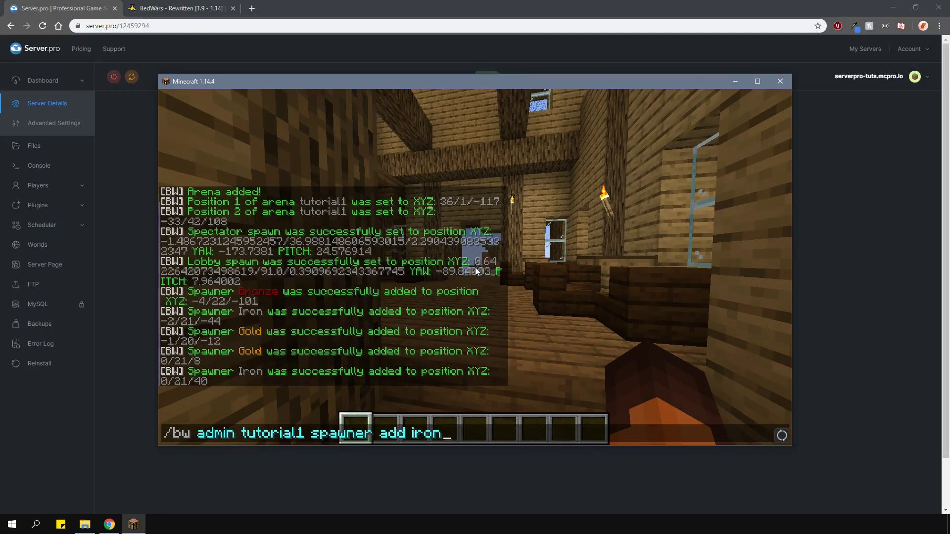
{"action": "key", "text": "BackSpace"}
{"action": "key", "text": "BackSpace"}
{"action": "key", "text": "BackSpace"}
{"action": "key", "text": "BackSpace"}
{"action": "type", "text": "bronze"}
{"action": "key", "text": "Return"}
Add a villager store to tutorial1 behind the counter in the lime base's house, about XYZ -3.5/23/91.5, facing the room.
{"action": "key", "text": "w"}
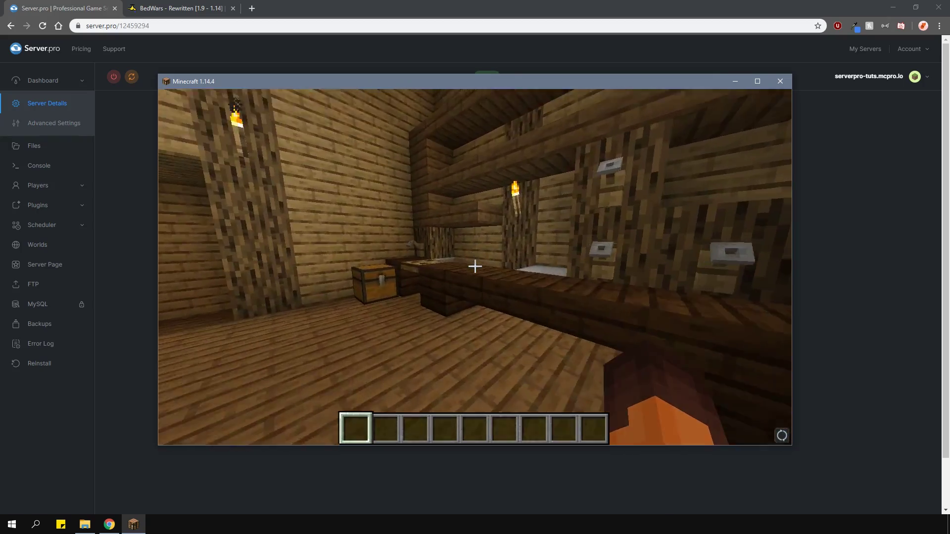
{"action": "key", "text": "w"}
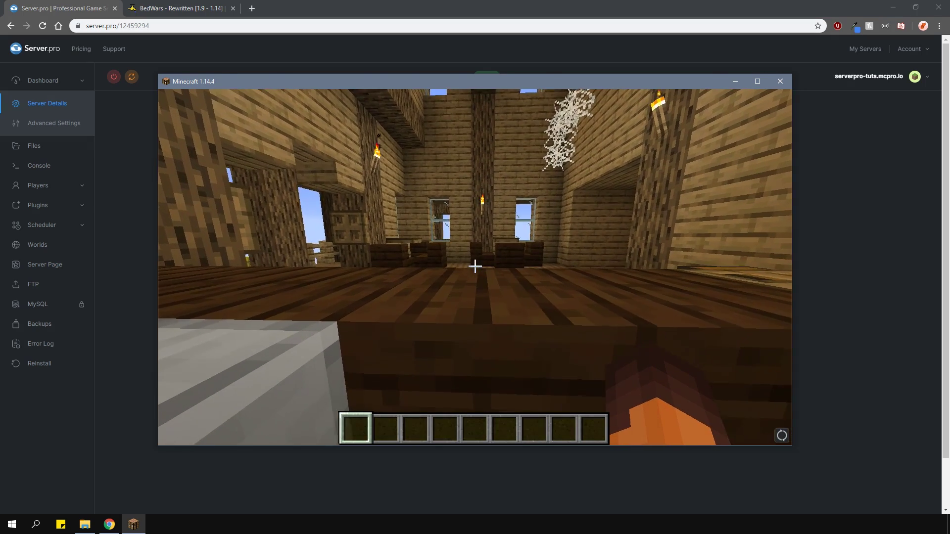
{"action": "key", "text": "space"}
{"action": "key", "text": "slash"}
{"action": "type", "text": "bw admin"}
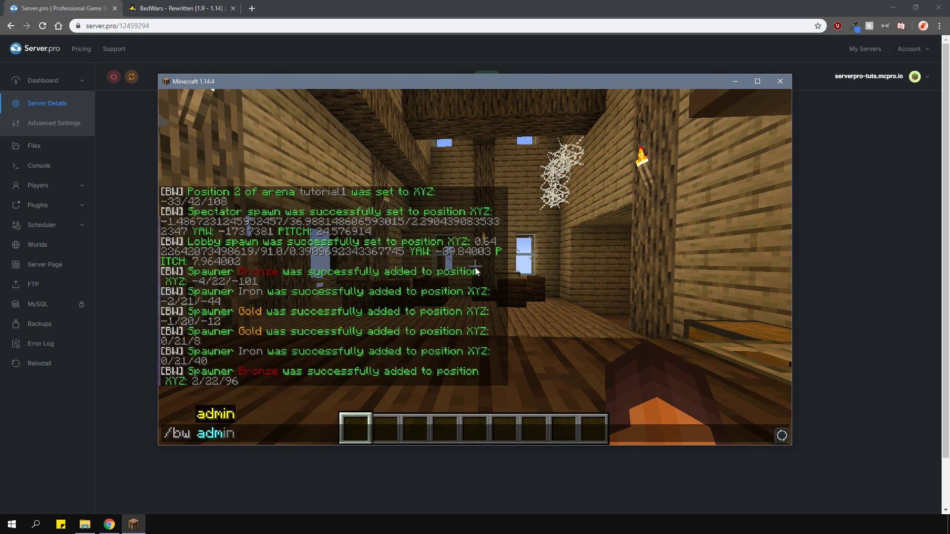
{"action": "type", "text": " t"}
{"action": "key", "text": "Tab"}
{"action": "type", "text": "sto"}
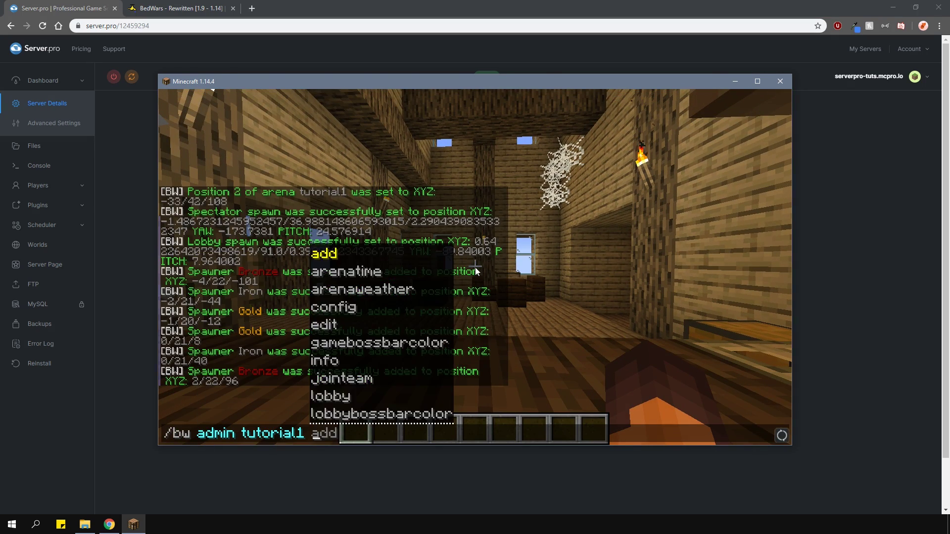
{"action": "key", "text": "Return"}
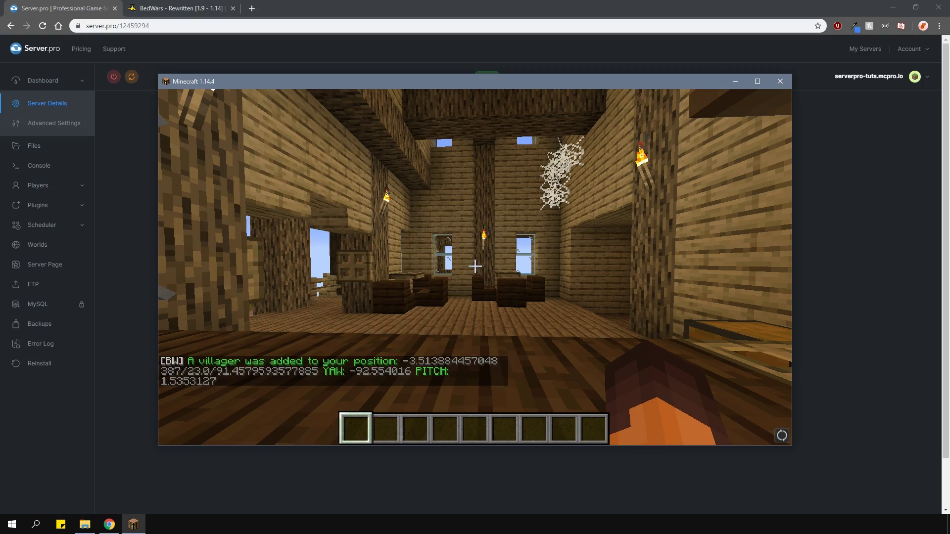
Add a villager store to tutorial1 behind the counter in the red base's house, about XYZ 2.7/23/-94.8, facing the room.
{"action": "key", "text": "space"}
{"action": "key", "text": "w"}
{"action": "key", "text": "w"}
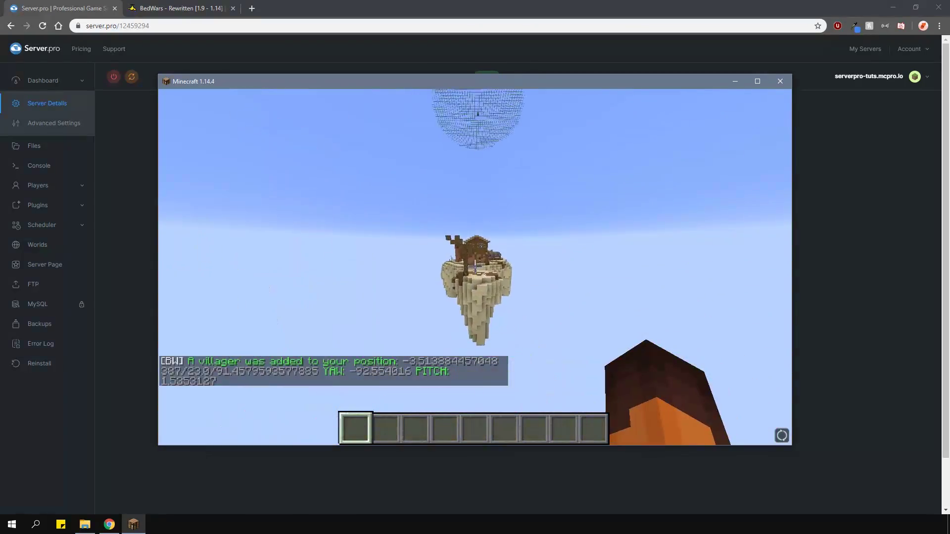
{"action": "key", "text": "w"}
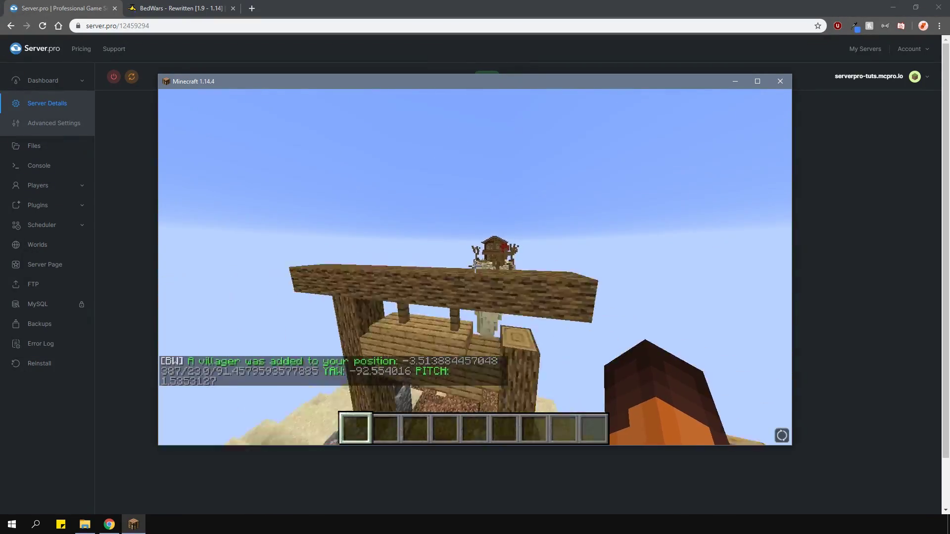
{"action": "key", "text": "w"}
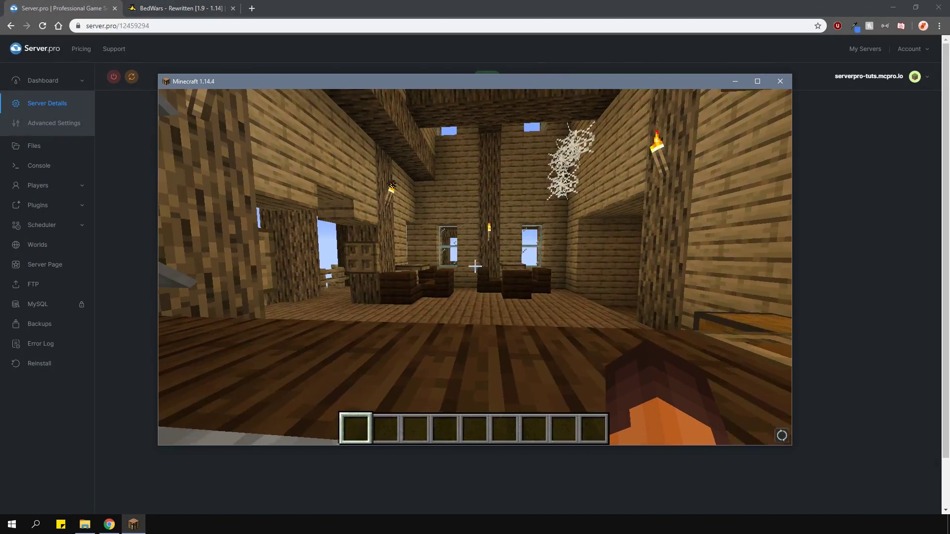
{"action": "key", "text": "t"}
{"action": "key", "text": "Up"}
{"action": "key", "text": "Return"}
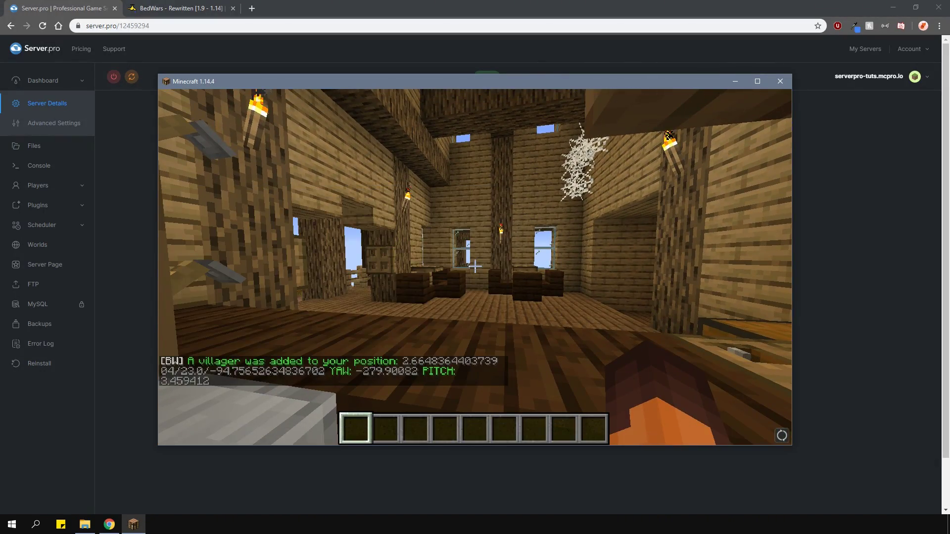
Create team red in tutorial1 with color RED and a maximum of 1 player, using the team add subcommand.
{"action": "key", "text": "w"}
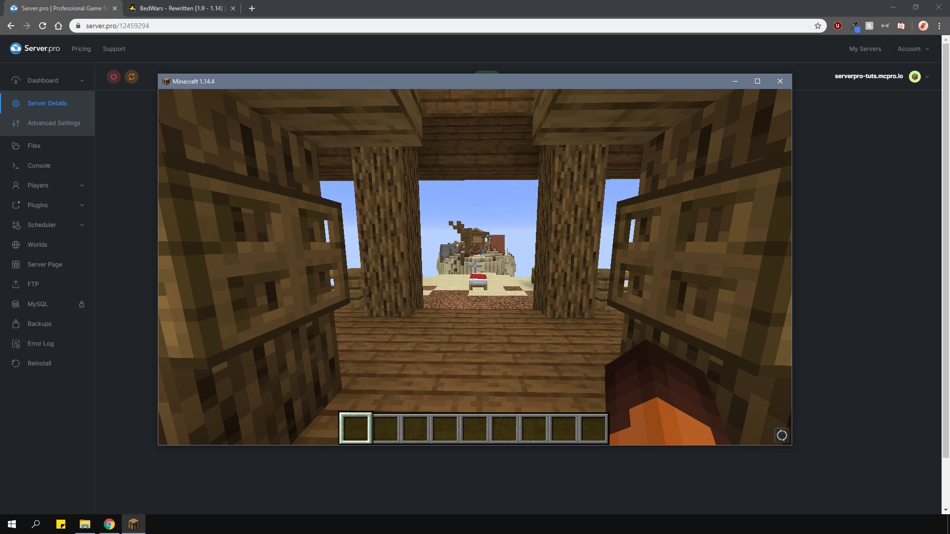
{"action": "type", "text": "t/bw admin"}
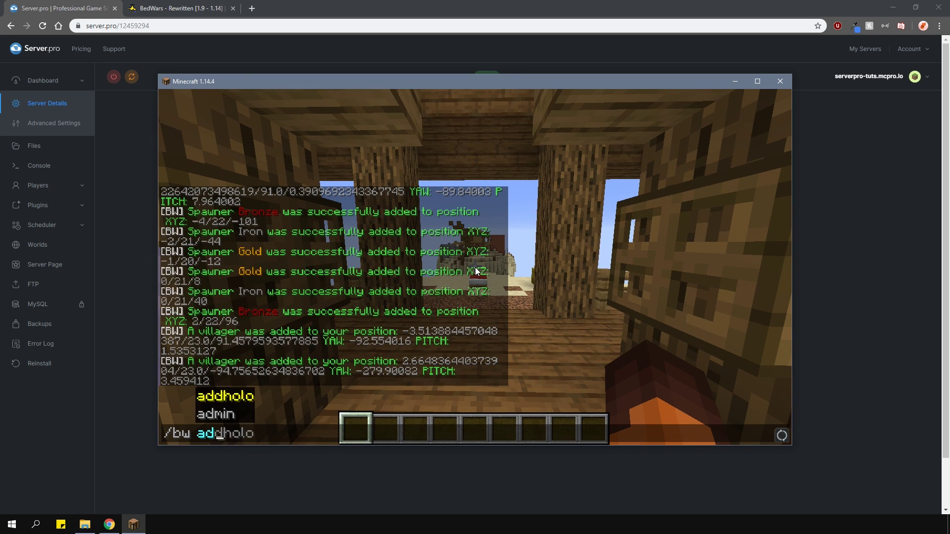
{"action": "key", "text": "Tab"}
{"action": "type", "text": "team add"}
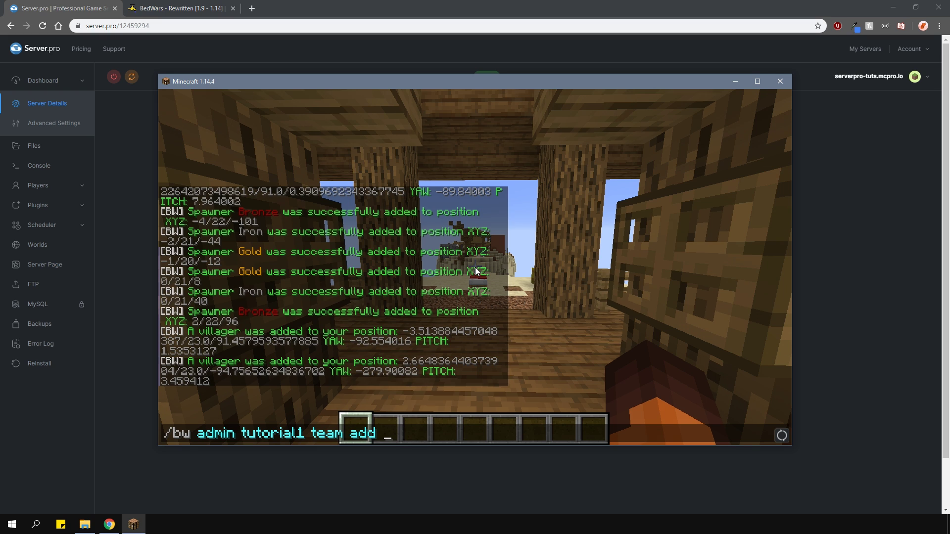
{"action": "type", "text": "red "}
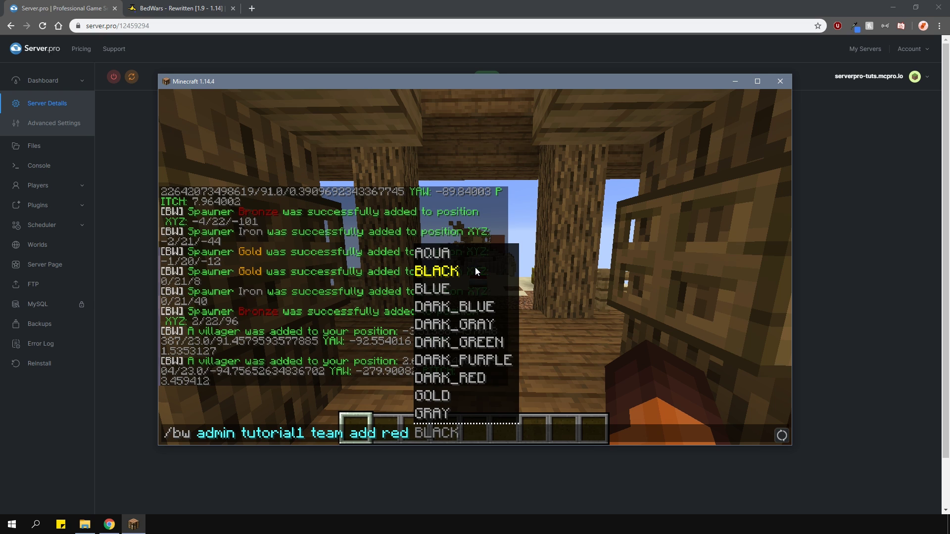
{"action": "type", "text": "re"}
{"action": "key", "text": "Tab"}
{"action": "type", "text": "1"}
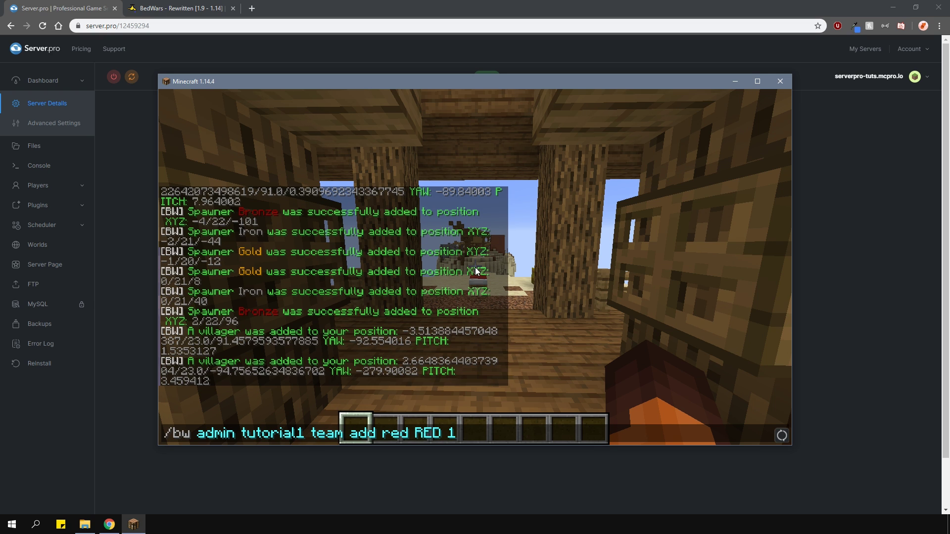
{"action": "key", "text": "Return"}
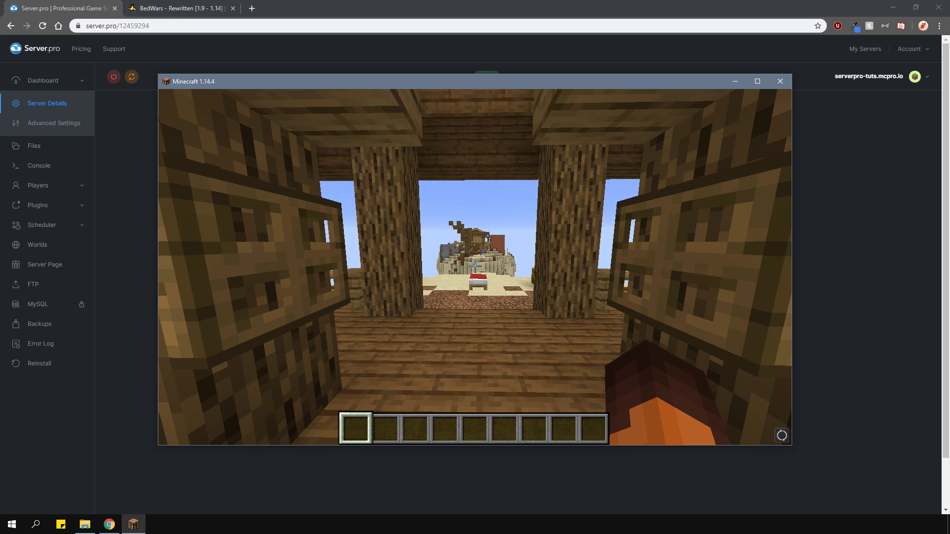
Set team red's spawn facing the red bed, about XYZ -1.5/22/-84.7, with /bw admin tutorial1 team spawn red.
{"action": "type", "text": "w/banw admin t"}
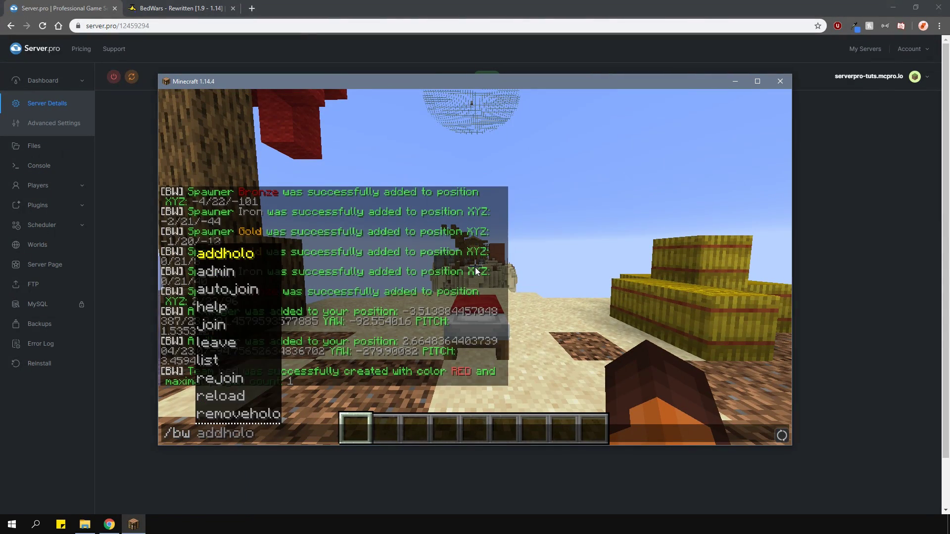
{"action": "key", "text": "Tab"}
{"action": "type", "text": "team "}
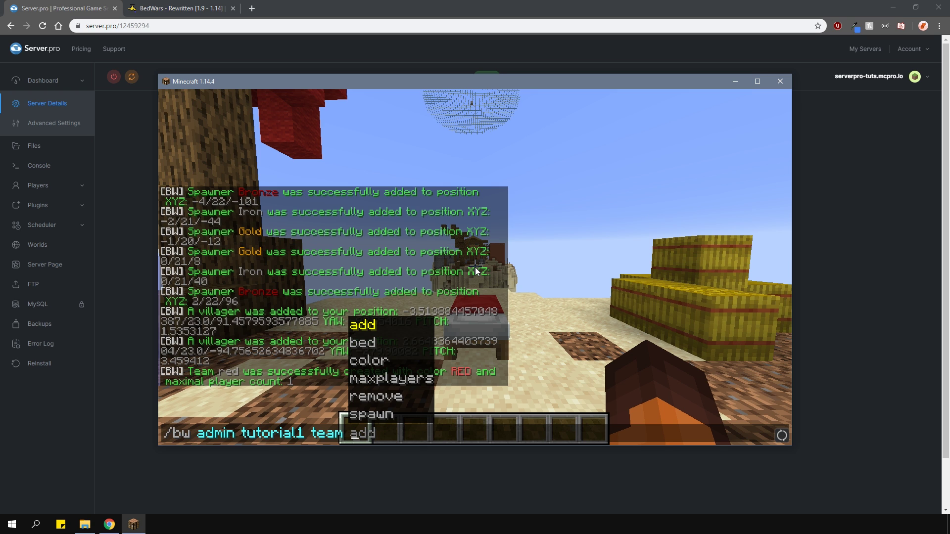
{"action": "type", "text": "s"}
{"action": "key", "text": "Tab"}
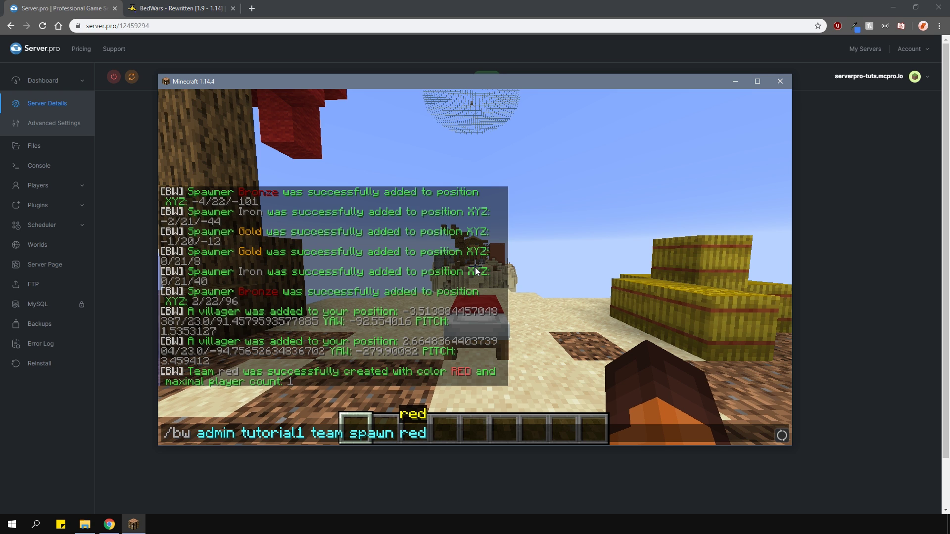
{"action": "key", "text": "Return"}
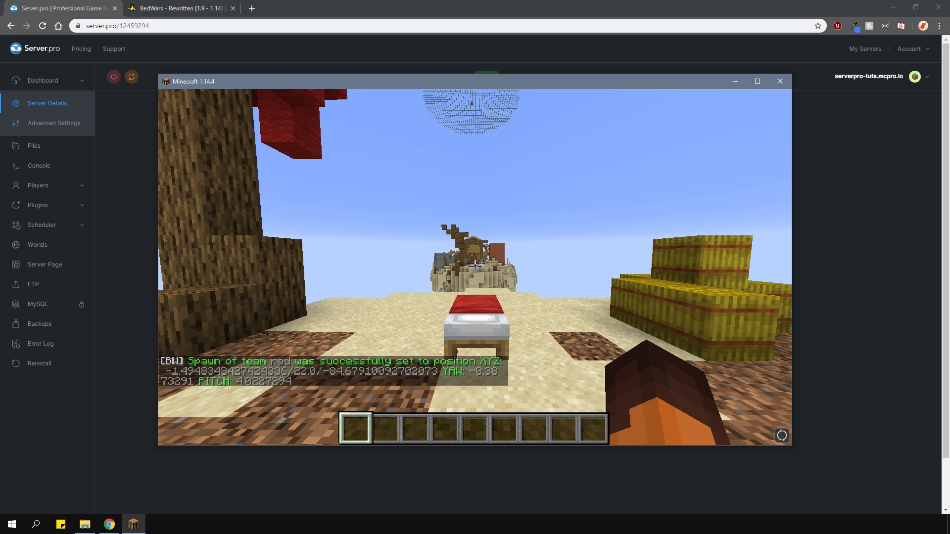
Set team red's bed in tutorial1 by aiming at the red bed and running /bw admin tutorial1 team bed red.
{"action": "key", "text": "a"}
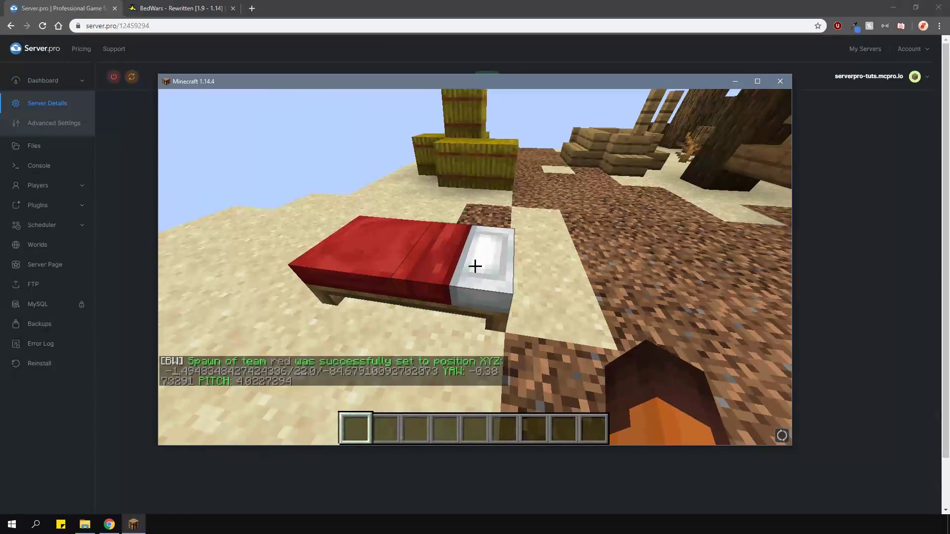
{"action": "type", "text": "/bw "}
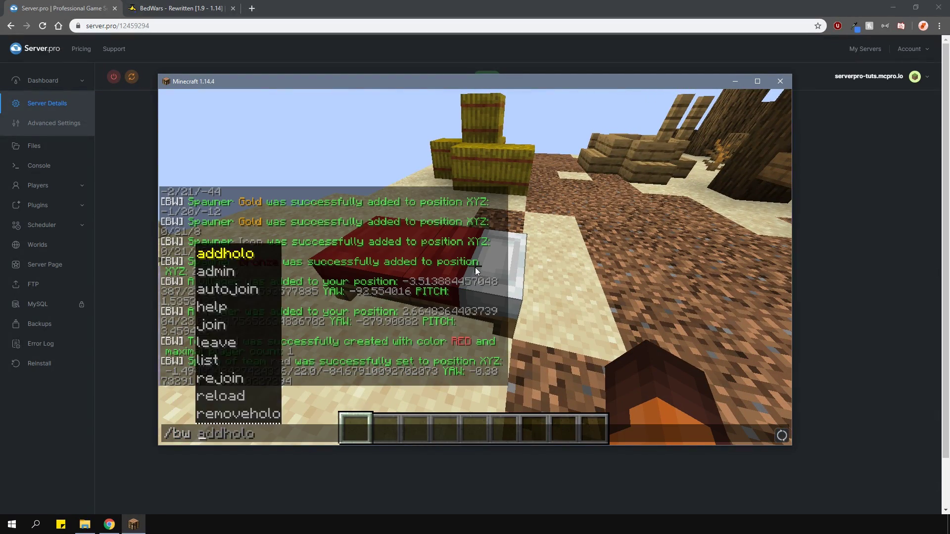
{"action": "type", "text": "admin tutorial1 "}
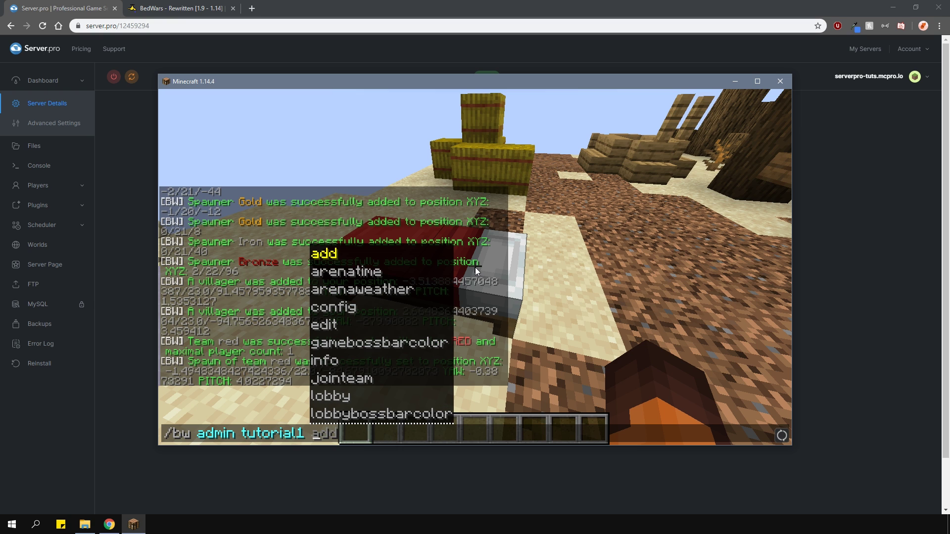
{"action": "type", "text": "team be"}
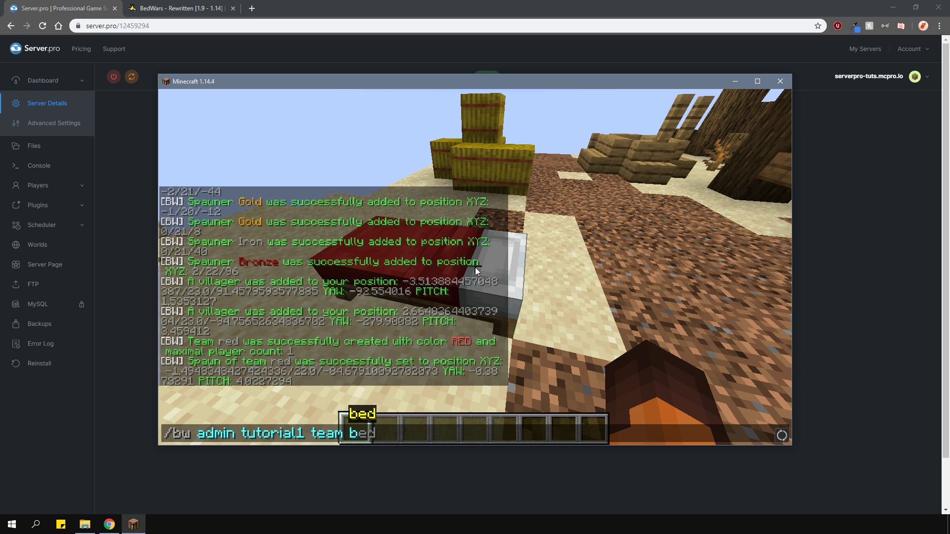
{"action": "type", "text": "d red"}
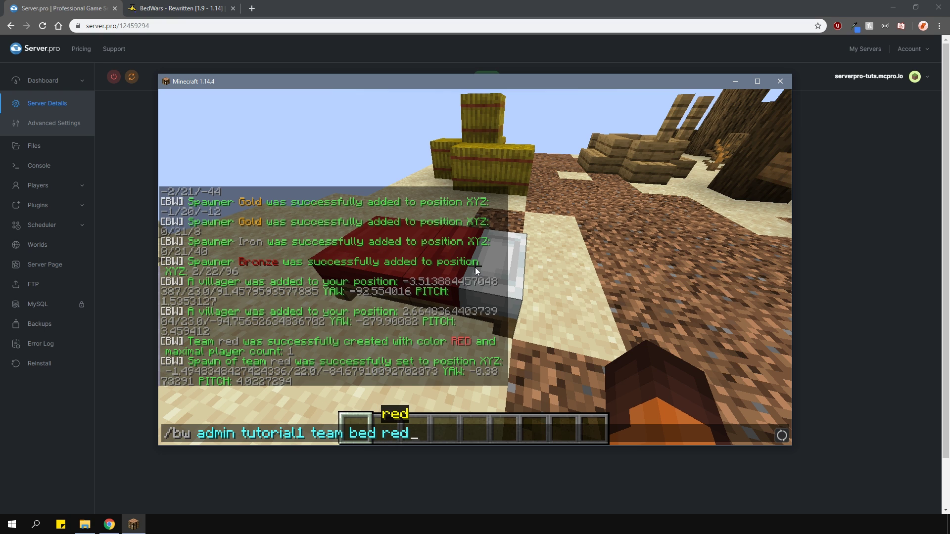
{"action": "key", "text": "Return"}
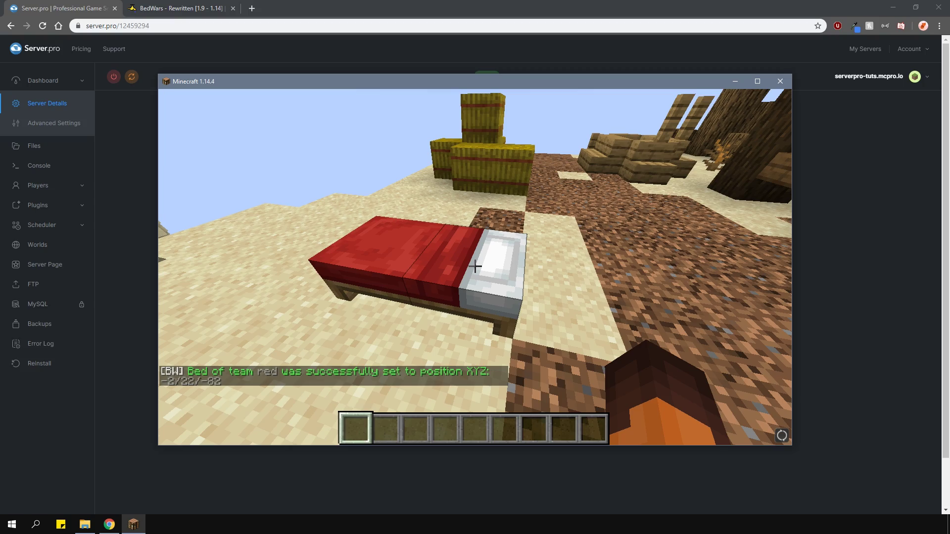
Go to the lime base and create team lime in tutorial1 with color GREEN and a maximum of 1 player.
{"action": "key", "text": "w"}
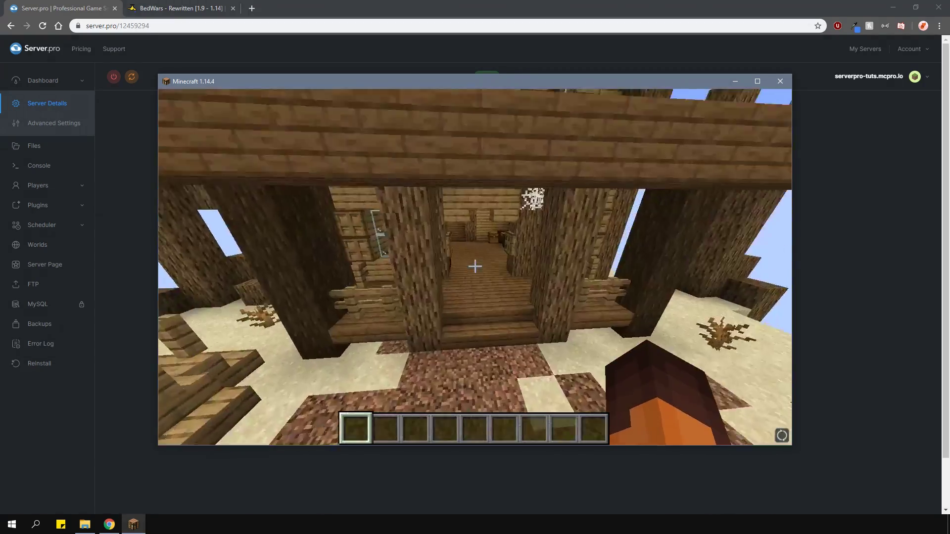
{"action": "type", "text": "/bw admin tutorial1 team"}
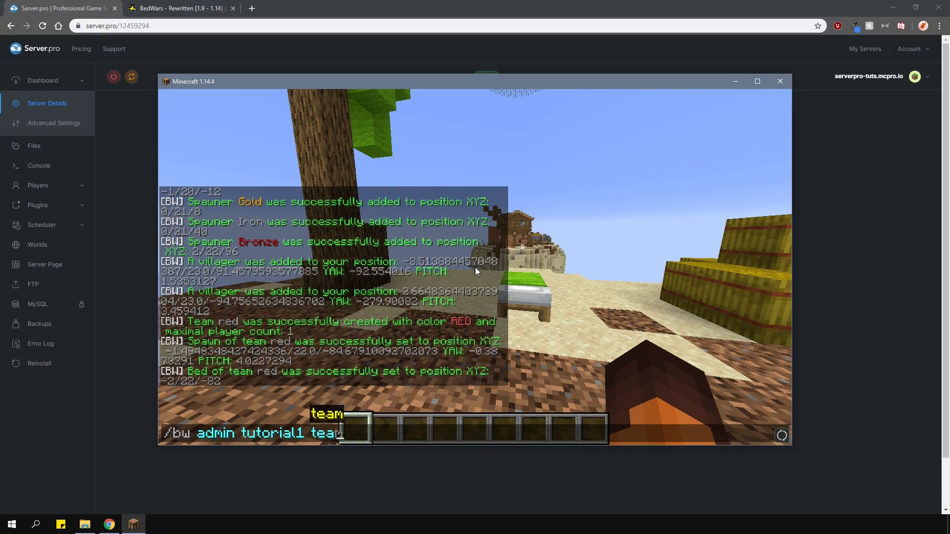
{"action": "type", "text": " add lime GREEN 1"}
{"action": "key", "text": "Return"}
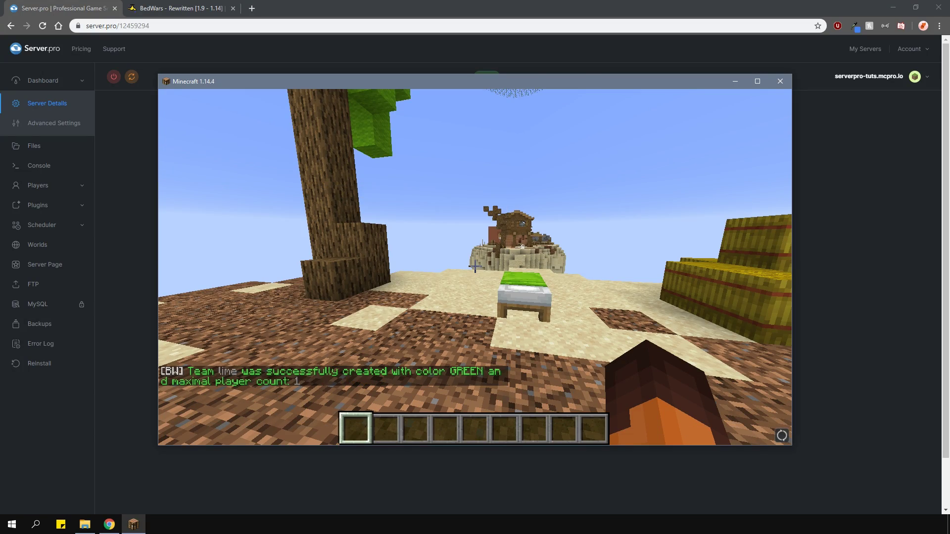
Set team lime's spawn in tutorial1 at about XYZ 0.5/22/81.6, and set the lime bed as that team's bed.
{"action": "type", "text": "/bw admin tutorial1 team spawn lime"}
{"action": "key", "text": "Return"}
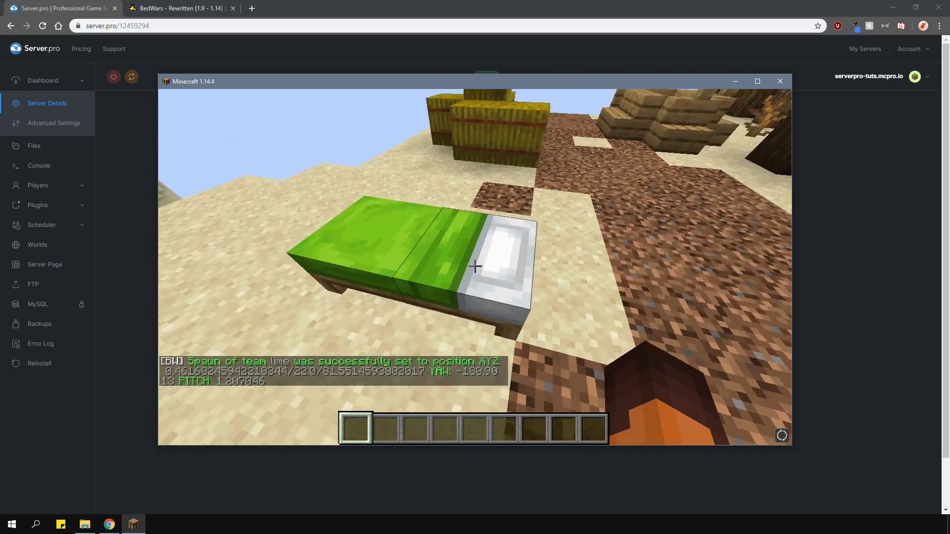
{"action": "type", "text": "/bw admin tutorial1 team bed lime"}
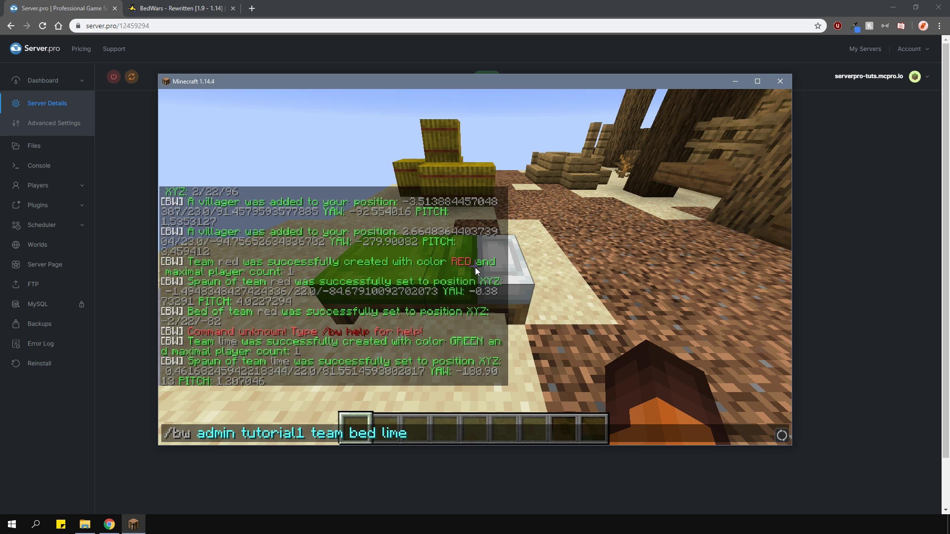
{"action": "key", "text": "Return"}
Save the arena with /bw admin tutorial1 save.
{"action": "type", "text": "/bw ad"}
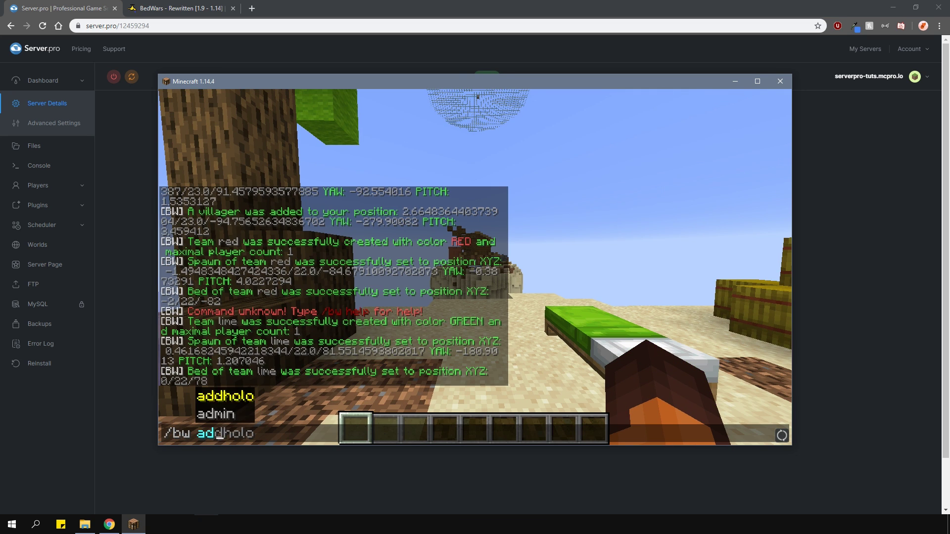
{"action": "type", "text": "min tutorial1 save"}
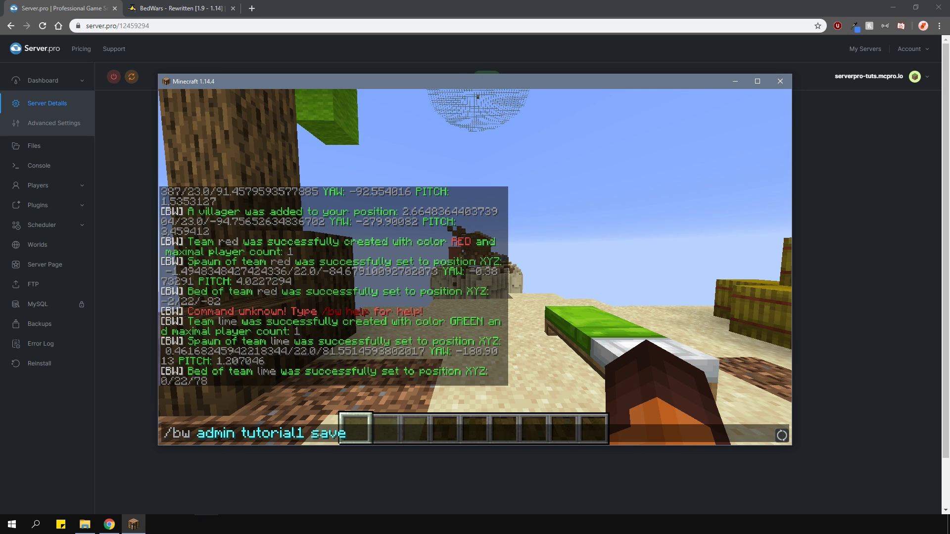
{"action": "key", "text": "Return"}
Join the tutorial1 arena as a player with the bw join command.
{"action": "key", "text": "t"}
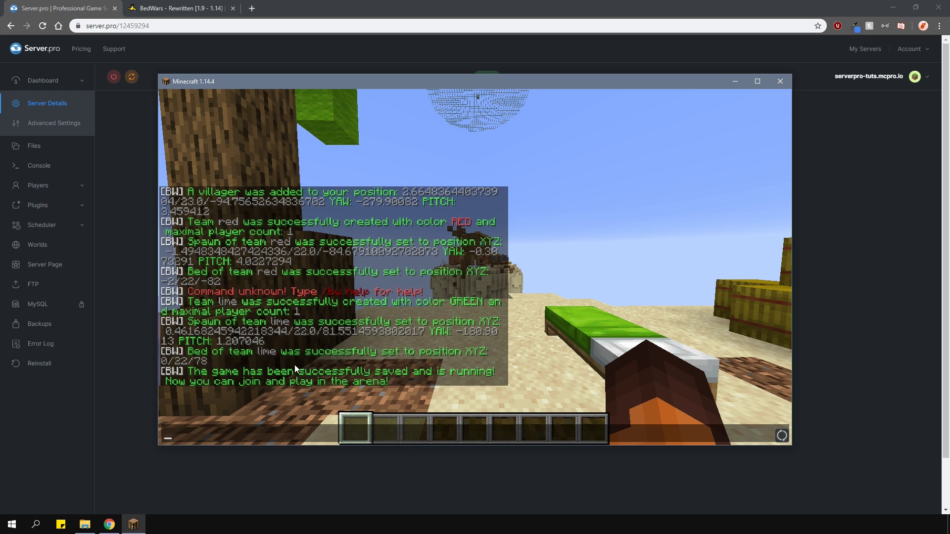
{"action": "key", "text": "Escape"}
{"action": "type", "text": "t/bw join tutorial1"}
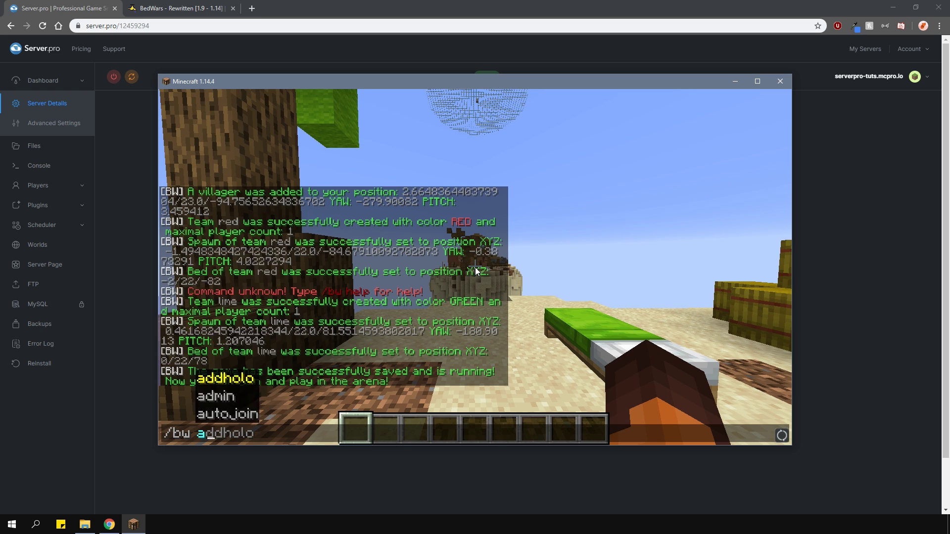
{"action": "key", "text": "Return"}
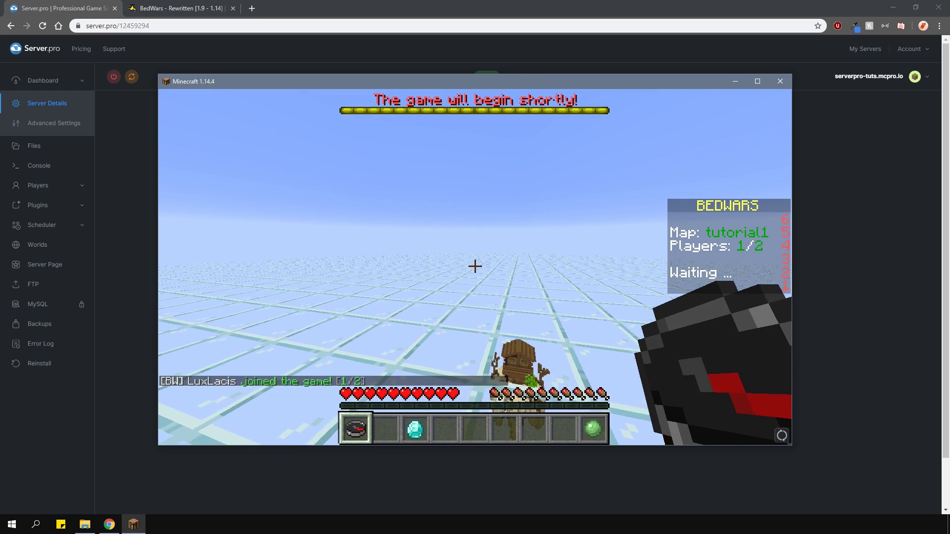
{"action": "key", "text": "2"}
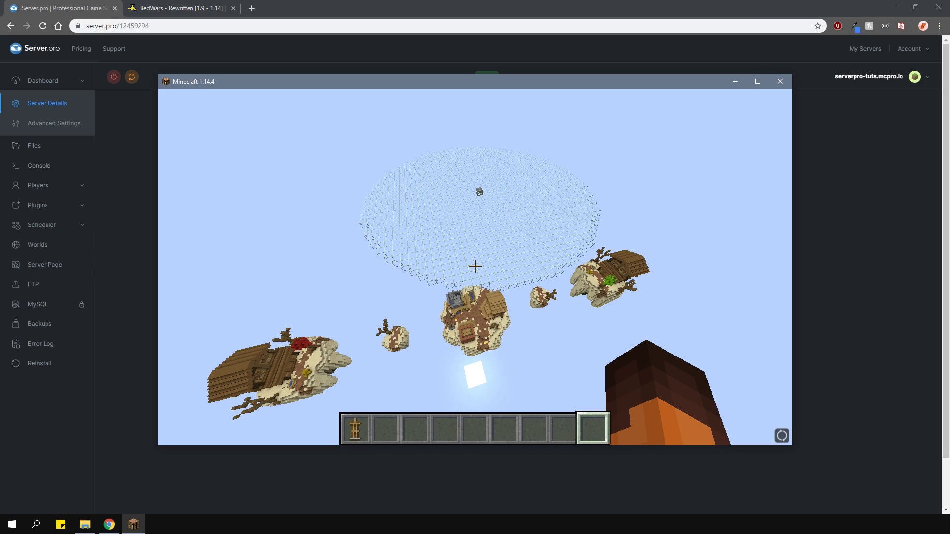
Switch the arena to edit mode with /bw admin tutorial1 edit.
{"action": "type", "text": "t/bw ad"}
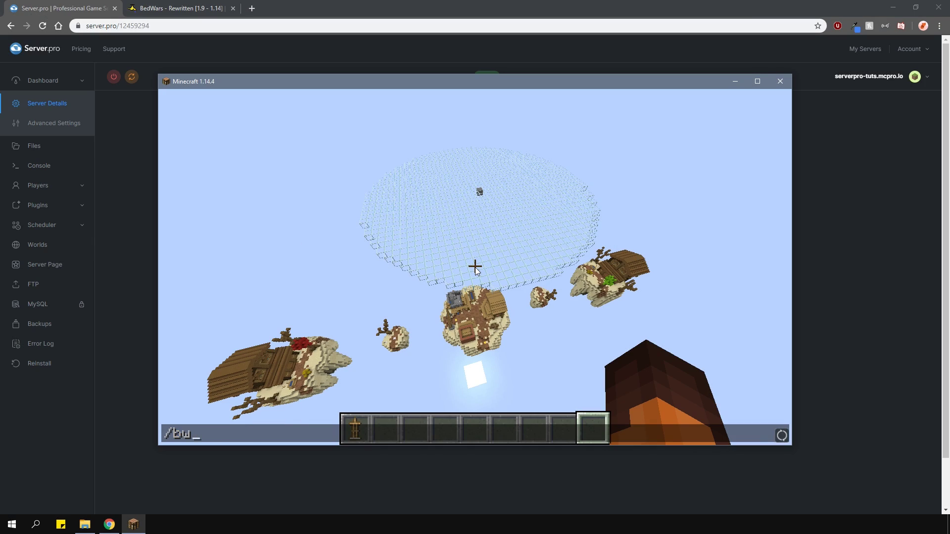
{"action": "type", "text": "min tutorial1"}
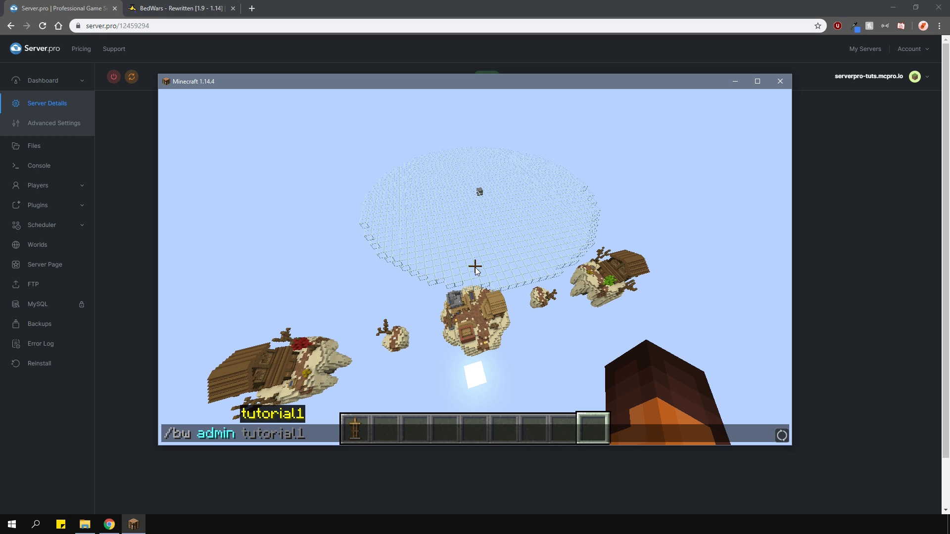
{"action": "type", "text": " edit"}
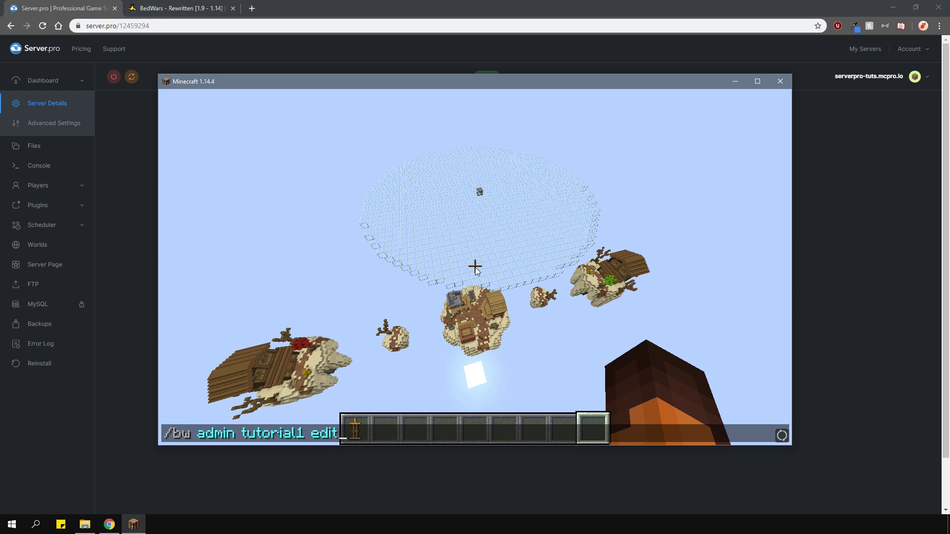
{"action": "key", "text": "Return"}
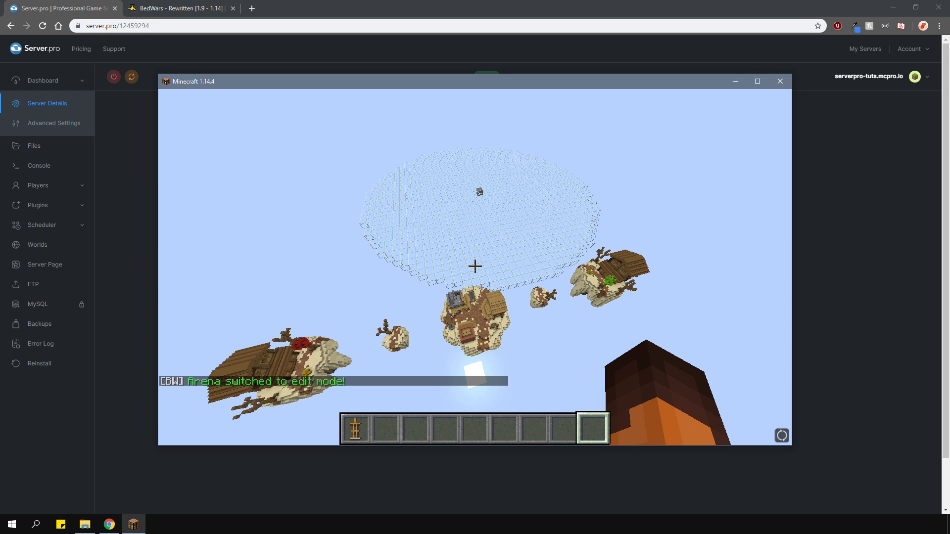
Set tutorial1's arena time to NIGHT using the arenatime subcommand.
{"action": "type", "text": "t/bw"}
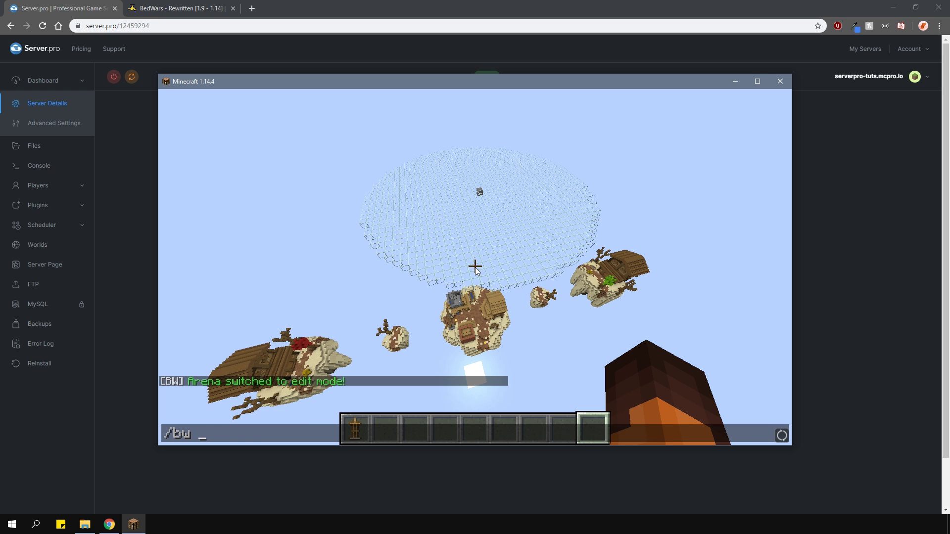
{"action": "type", "text": " admin tutorial1"}
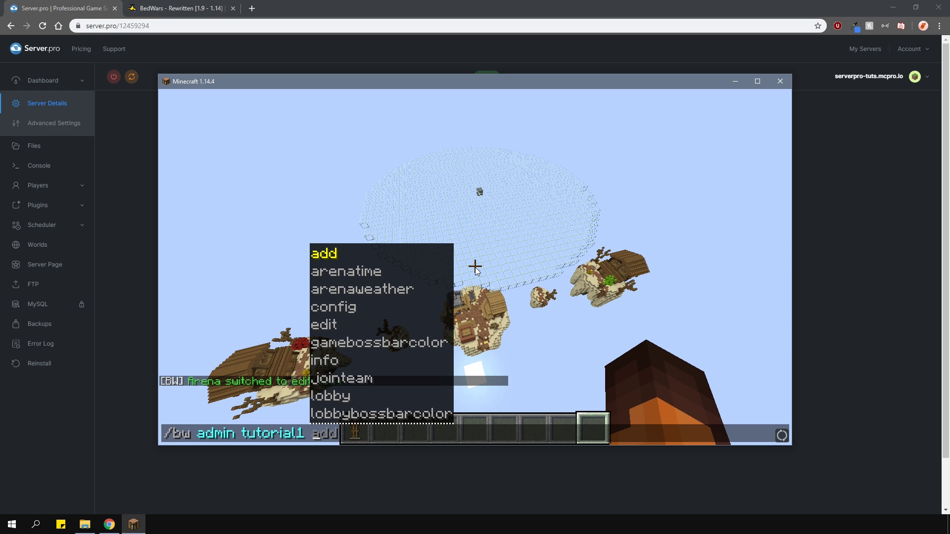
{"action": "key", "text": "Tab"}
{"action": "key", "text": "Tab"}
{"action": "key", "text": "Tab"}
{"action": "key", "text": "Tab"}
{"action": "key", "text": "Tab"}
{"action": "key", "text": "Tab"}
{"action": "key", "text": "Tab"}
{"action": "key", "text": "Tab"}
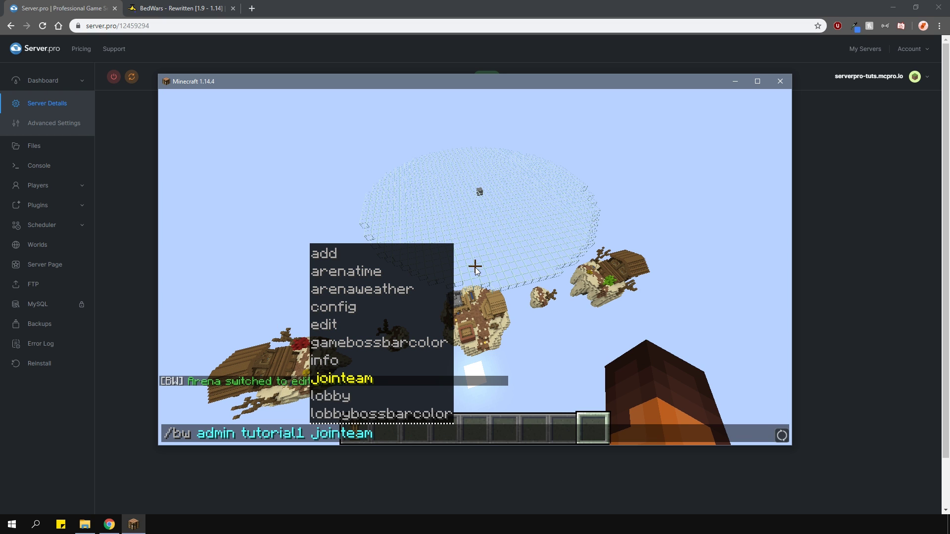
{"action": "key", "text": "Tab"}
{"action": "key", "text": "Tab"}
{"action": "key", "text": "Tab"}
{"action": "key", "text": "Tab"}
{"action": "key", "text": "Tab"}
{"action": "key", "text": "Tab"}
{"action": "key", "text": "Tab"}
{"action": "key", "text": "Tab"}
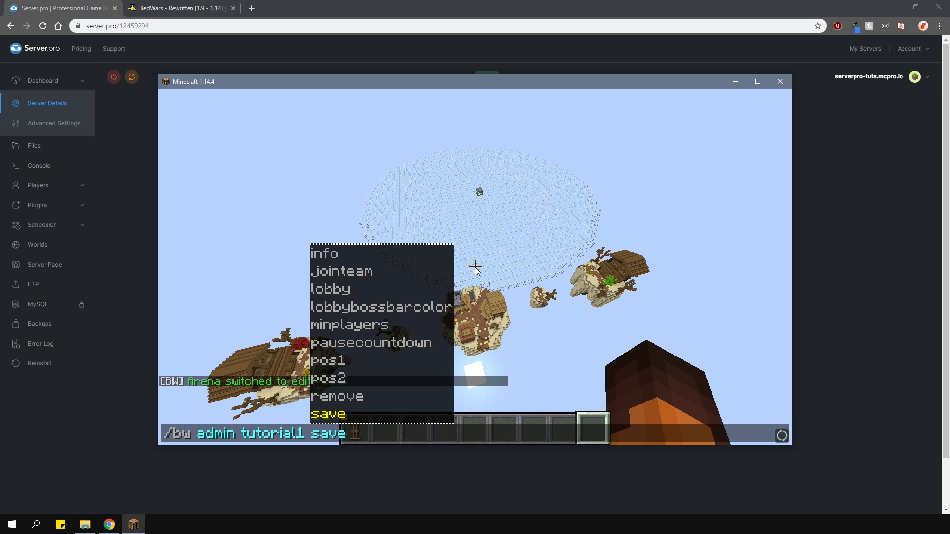
{"action": "key", "text": "Tab"}
{"action": "key", "text": "Tab"}
{"action": "key", "text": "Tab"}
{"action": "key", "text": "Tab"}
{"action": "key", "text": "Tab"}
{"action": "key", "text": "Tab"}
{"action": "key", "text": "Tab"}
{"action": "type", "text": "n"}
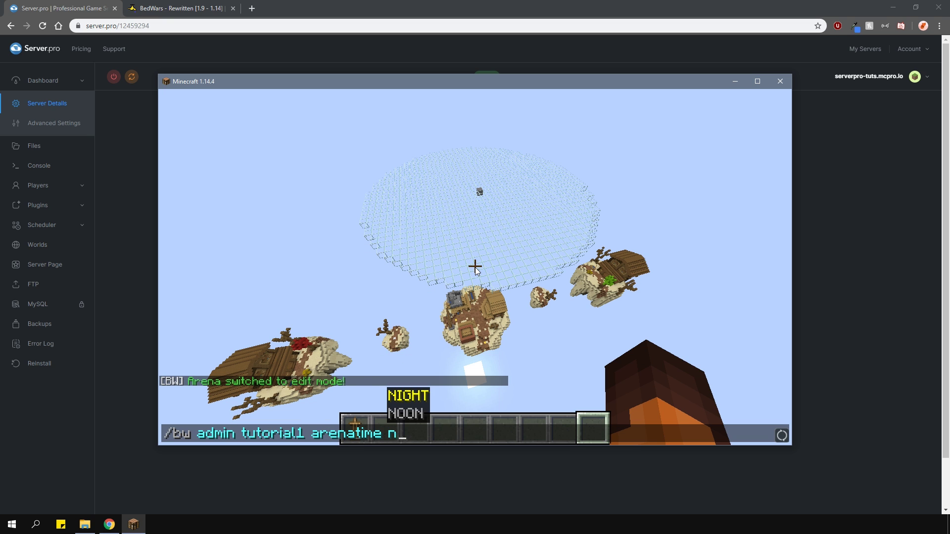
{"action": "type", "text": "ight"}
{"action": "key", "text": "Return"}
Set tutorial1's game boss bar color to PINK using the gamebossbarcolor subcommand.
{"action": "key", "text": "t"}
{"action": "key", "text": "Up"}
{"action": "key", "text": "Tab"}
{"action": "key", "text": "Tab"}
{"action": "key", "text": "Tab"}
{"action": "key", "text": "Tab"}
{"action": "key", "text": "Tab"}
{"action": "key", "text": "Tab"}
{"action": "type", "text": "pink"}
{"action": "key", "text": "Return"}
Set tutorial1's lobby boss bar color to BLUE using the lobbybossbarcolor subcommand.
{"action": "type", "text": "l"}
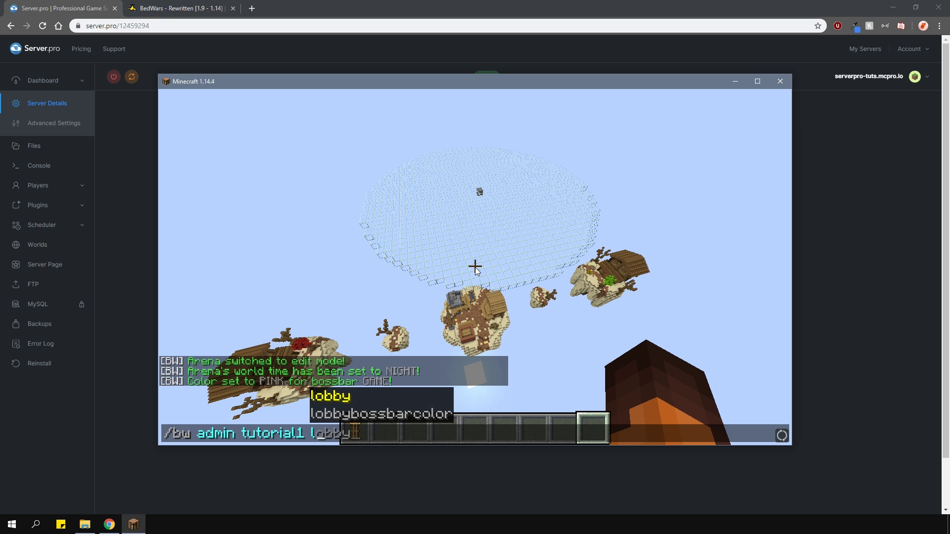
{"action": "type", "text": "ob"}
{"action": "key", "text": "Tab"}
{"action": "key", "text": "Tab"}
{"action": "key", "text": "Down"}
{"action": "key", "text": "Return"}
Set tutorial1's arena weather using the arenaweather subcommand.
{"action": "type", "text": "t"}
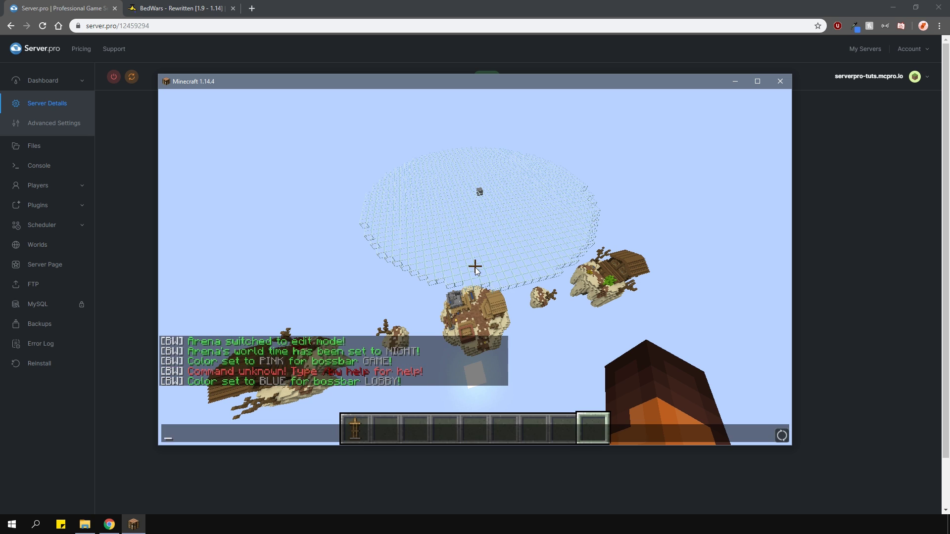
{"action": "type", "text": "/bw a"}
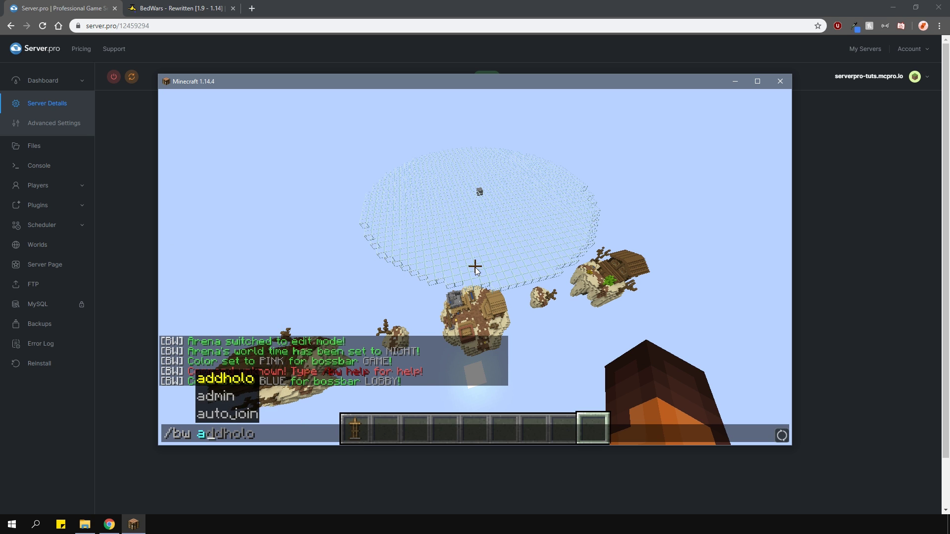
{"action": "type", "text": "r"}
{"action": "key", "text": "Up"}
{"action": "key", "text": "ctrl+BackSpace"}
{"action": "key", "text": "ctrl+BackSpace"}
{"action": "type", "text": "ar"}
{"action": "key", "text": "Tab"}
{"action": "key", "text": "Tab"}
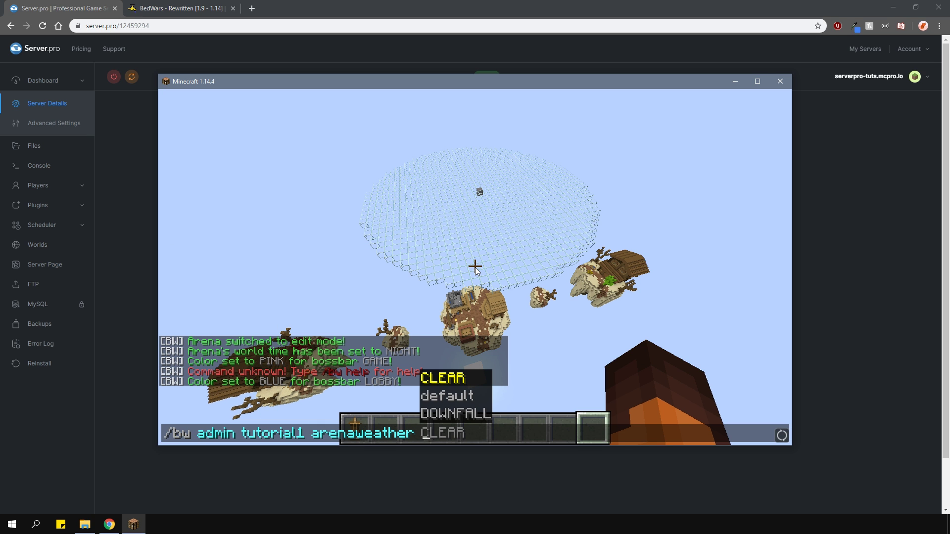
{"action": "key", "text": "Tab"}
{"action": "key", "text": "Return"}
Look through the remaining subcommands available for /bw admin tutorial1.
{"action": "key", "text": "t"}
{"action": "key", "text": "Up"}
{"action": "key", "text": "BackSpace"}
{"action": "key", "text": "BackSpace"}
{"action": "key", "text": "BackSpace"}
{"action": "key", "text": "BackSpace"}
{"action": "key", "text": "BackSpace"}
{"action": "key", "text": "BackSpace"}
{"action": "key", "text": "BackSpace"}
{"action": "key", "text": "BackSpace"}
{"action": "key", "text": "BackSpace"}
{"action": "key", "text": "BackSpace"}
{"action": "key", "text": "BackSpace"}
{"action": "key", "text": "BackSpace"}
{"action": "key", "text": "BackSpace"}
{"action": "key", "text": "BackSpace"}
{"action": "key", "text": "BackSpace"}
{"action": "key", "text": "BackSpace"}
{"action": "key", "text": "BackSpace"}
{"action": "key", "text": "BackSpace"}
{"action": "key", "text": "Tab"}
{"action": "key", "text": "Tab"}
{"action": "key", "text": "Tab"}
{"action": "key", "text": "Tab"}
{"action": "key", "text": "Tab"}
{"action": "key", "text": "Tab"}
{"action": "key", "text": "Tab"}
{"action": "key", "text": "Tab"}
{"action": "key", "text": "Tab"}
{"action": "key", "text": "Tab"}
{"action": "key", "text": "Tab"}
{"action": "key", "text": "Tab"}
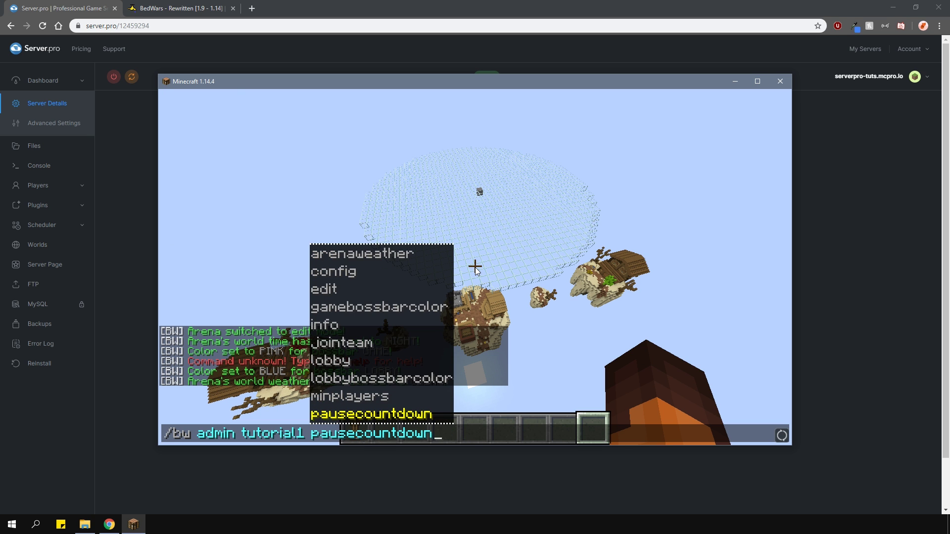
{"action": "key", "text": "Tab"}
{"action": "key", "text": "Return"}
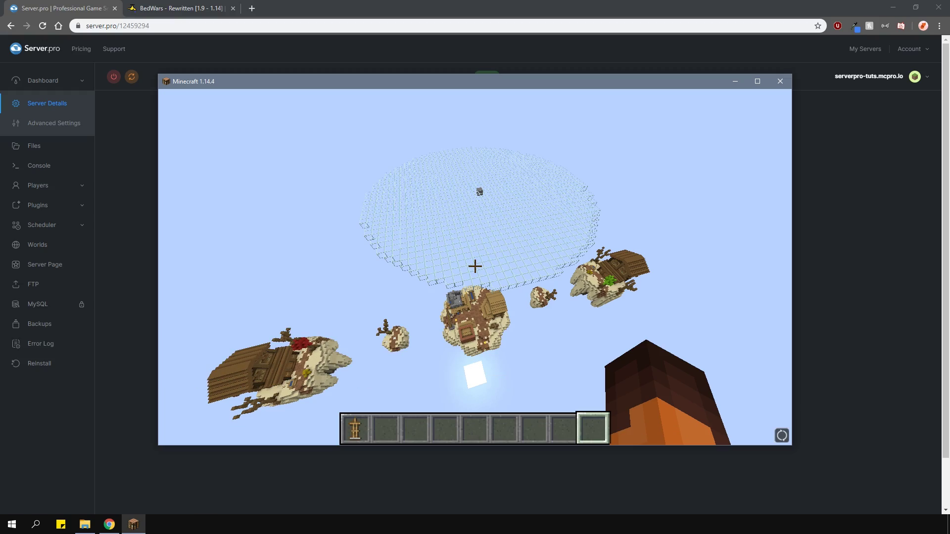
Fly down to the glass lobby platform and place an armor stand on its floor, in line with the lime base.
{"action": "key", "text": "w"}
{"action": "scroll", "coordinate": [475, 266], "scroll_direction": "down", "scroll_amount": 2}
{"action": "scroll", "coordinate": [475, 266], "scroll_direction": "up", "scroll_amount": 1}
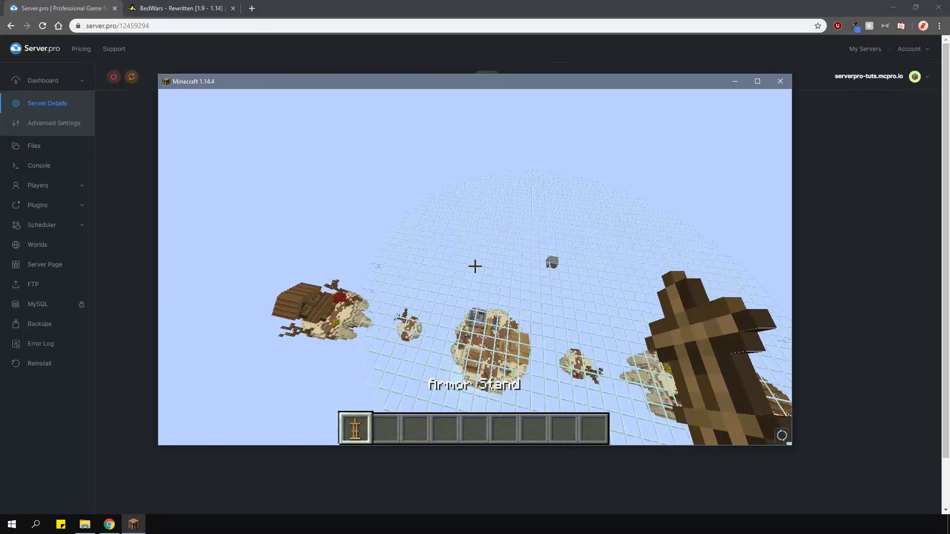
{"action": "key", "text": "w"}
{"action": "key", "text": "shift"}
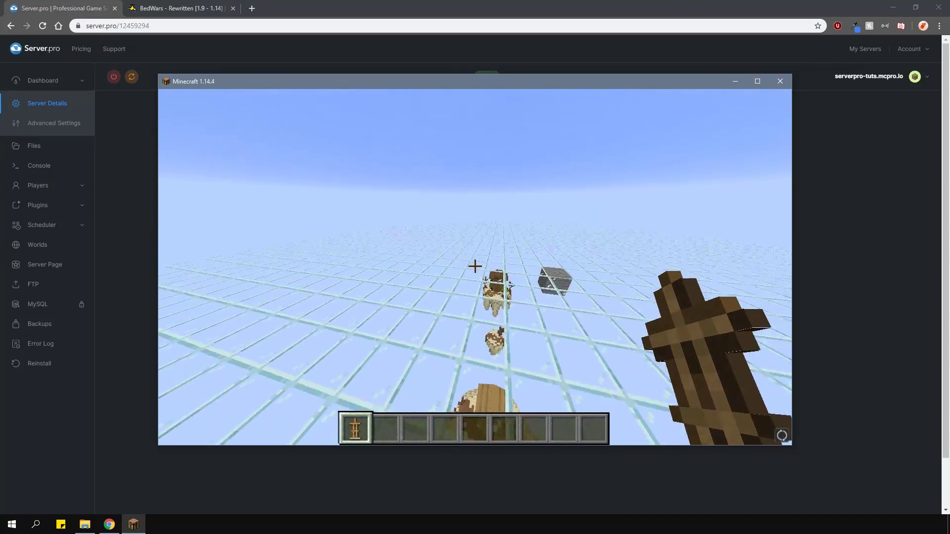
{"action": "key", "text": "w"}
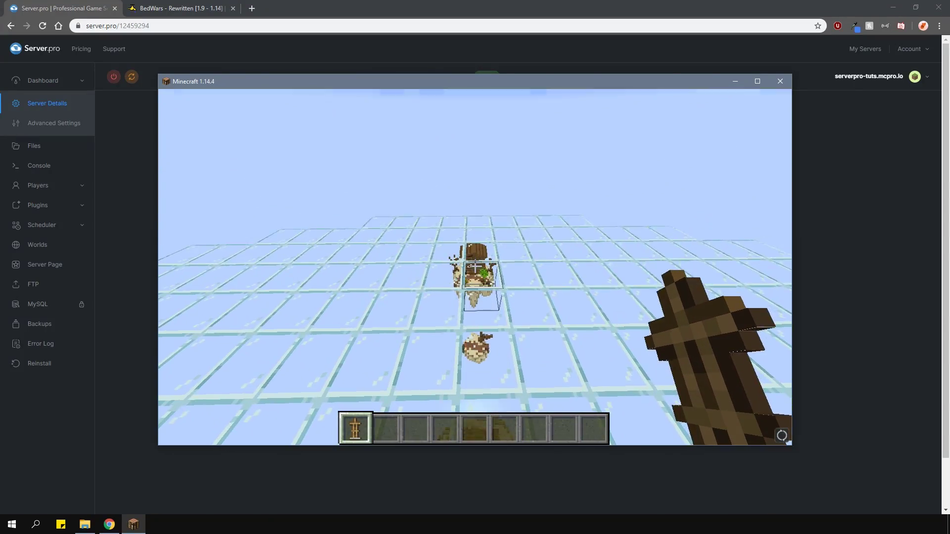
{"action": "right_click", "coordinate": [475, 267]}
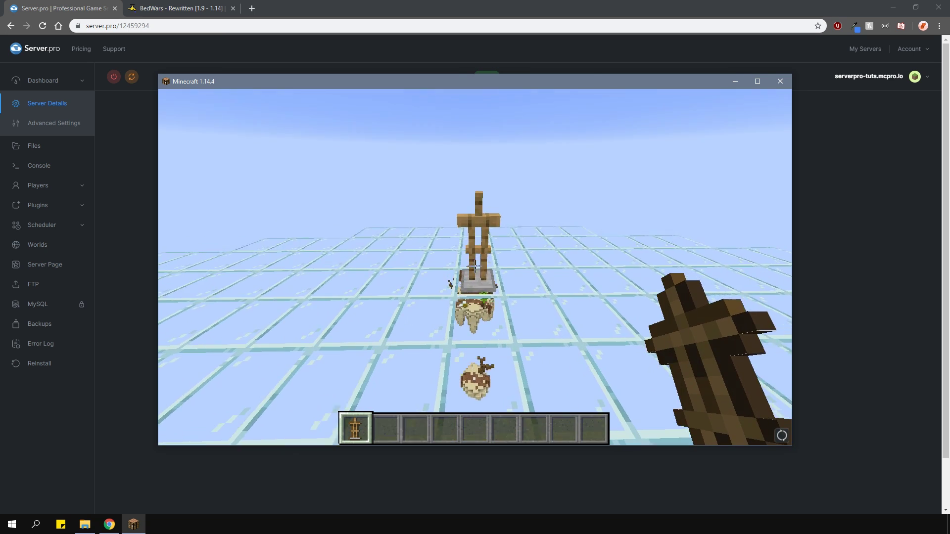
Run /bw admin tutorial1 jointeam red and link the armor stand in front to the red team.
{"action": "type", "text": "/bw "}
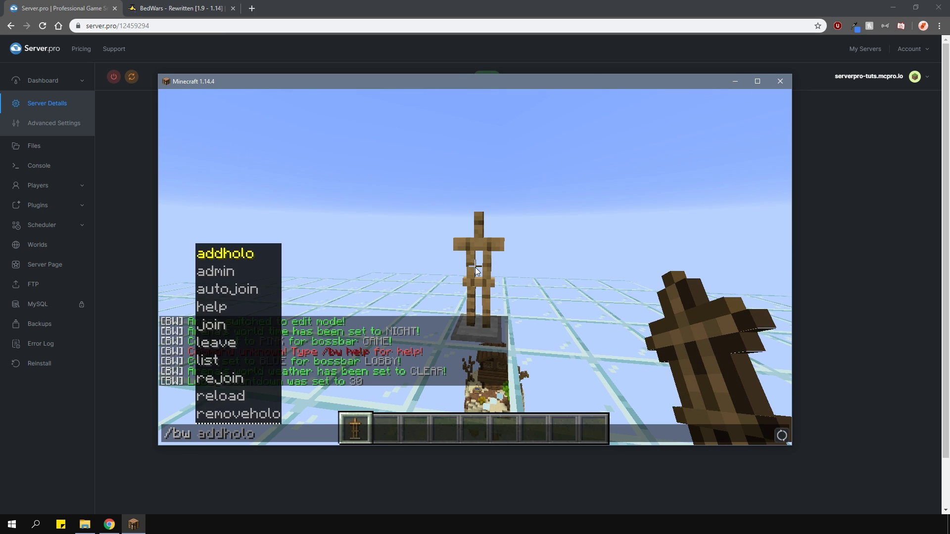
{"action": "type", "text": "admin"}
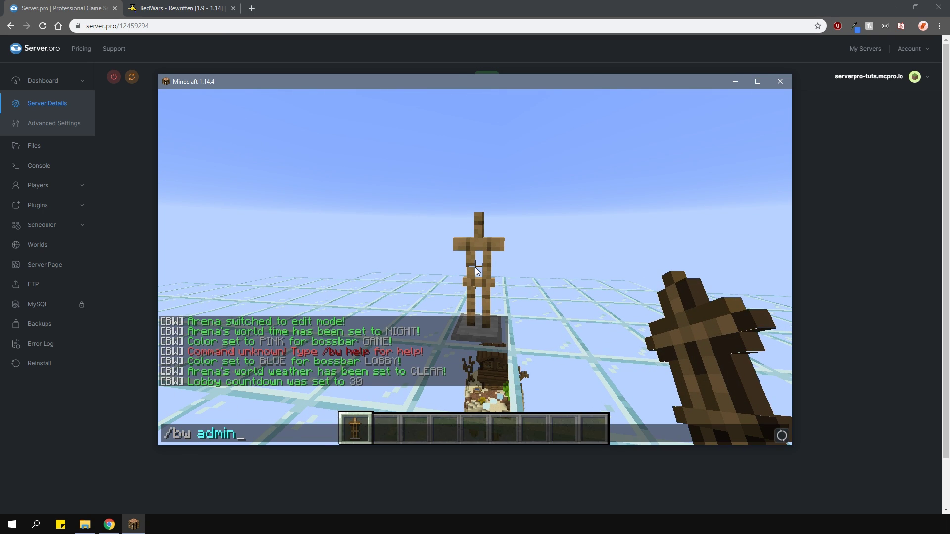
{"action": "type", "text": " tutorial1 "}
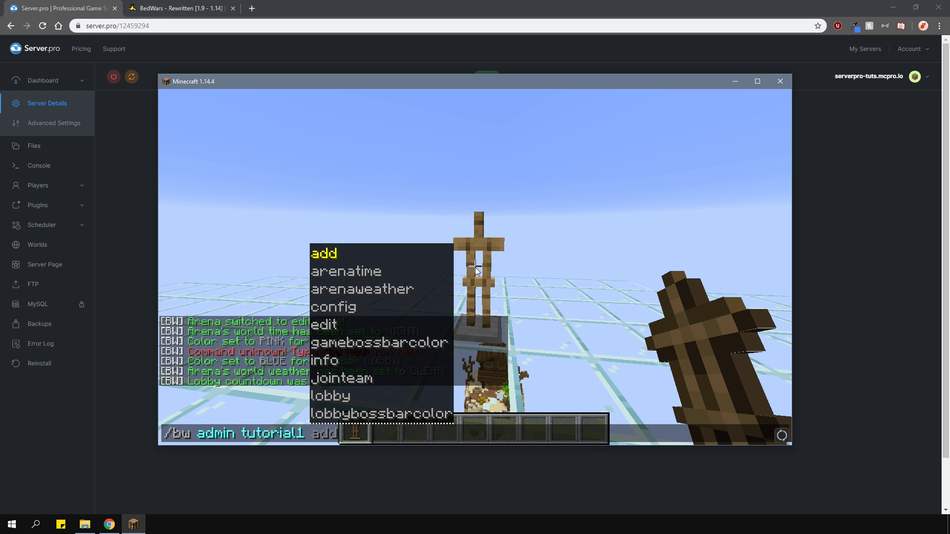
{"action": "type", "text": "jointeam red"}
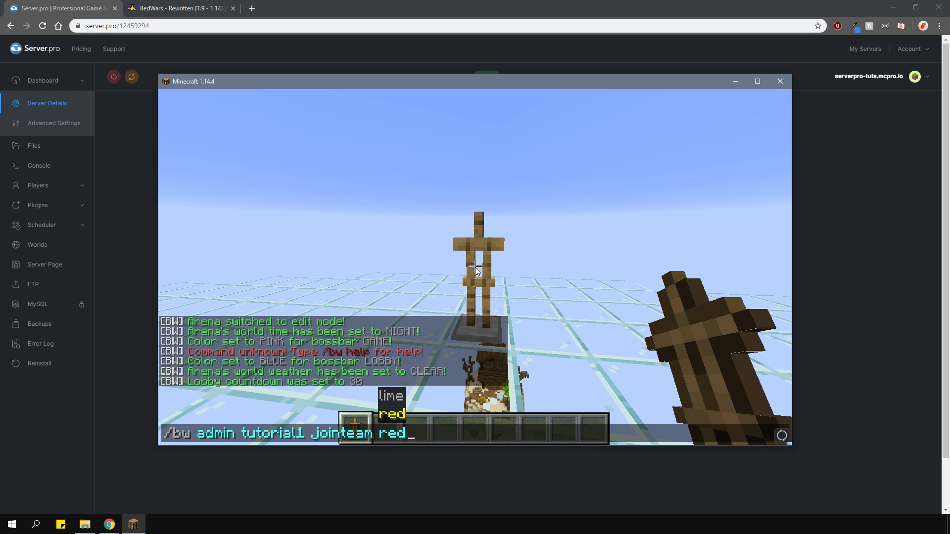
{"action": "key", "text": "Return"}
{"action": "right_click", "coordinate": [475, 267]}
{"action": "scroll", "coordinate": [475, 267], "scroll_direction": "down", "scroll_amount": 1}
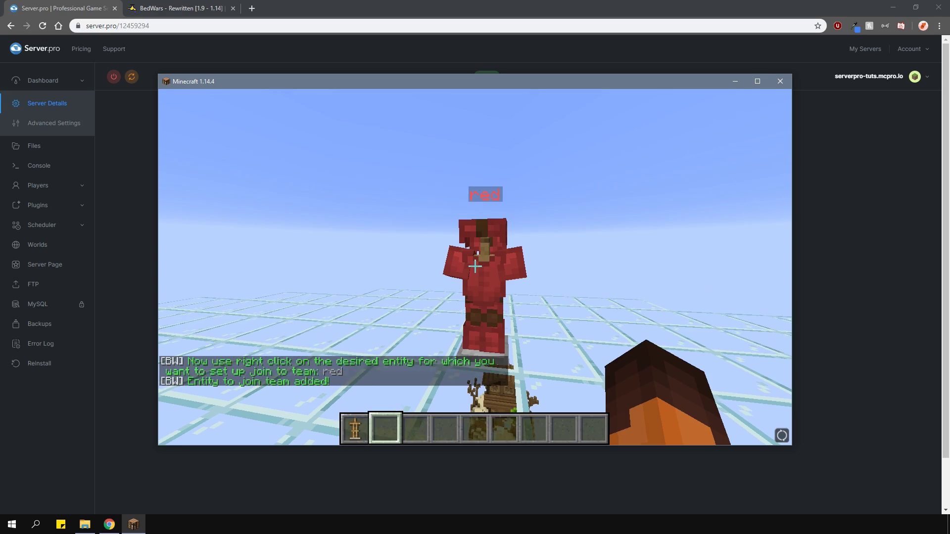
Go to the other armor stand and link it to the lime team with /bw admin tutorial1 jointeam lime.
{"action": "key", "text": "d"}
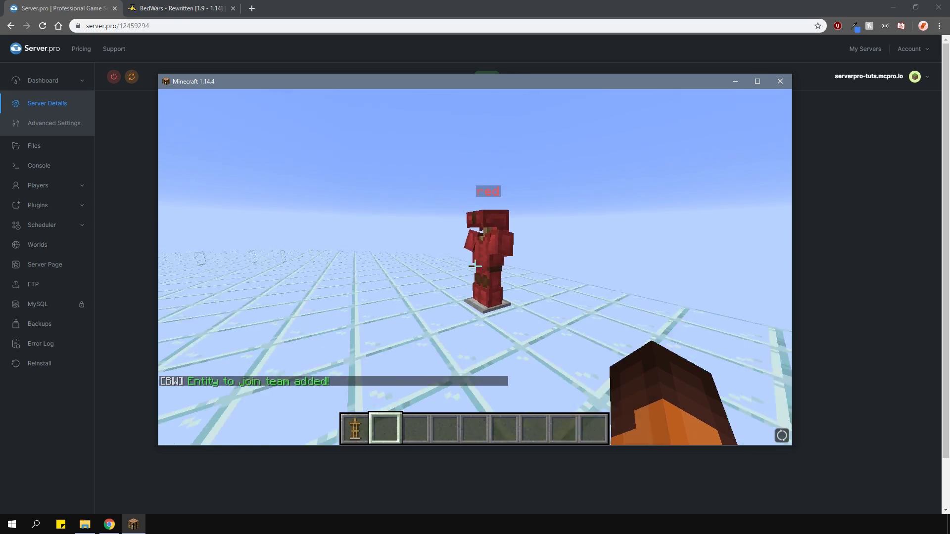
{"action": "key", "text": "w"}
{"action": "key", "text": "w"}
{"action": "key", "text": "t"}
{"action": "key", "text": "Up"}
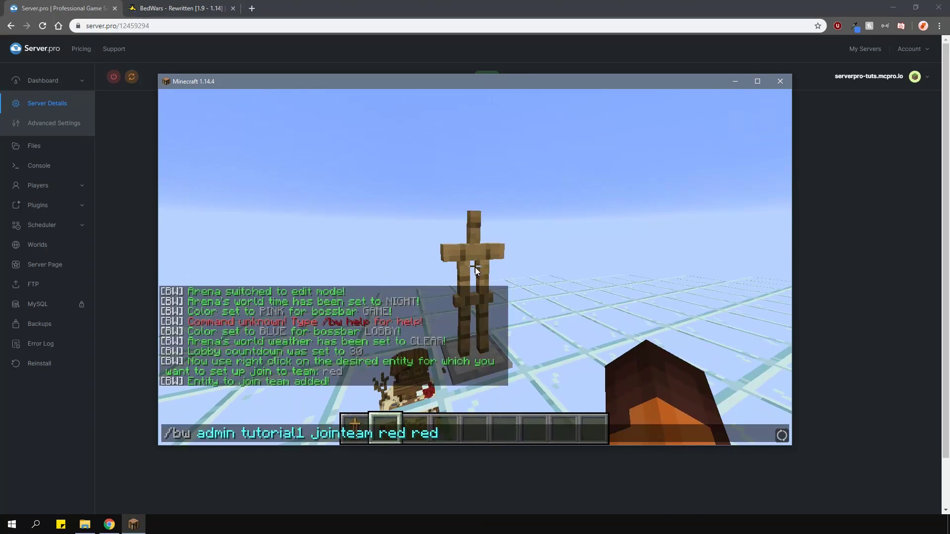
{"action": "key", "text": "BackSpace"}
{"action": "key", "text": "BackSpace"}
{"action": "key", "text": "BackSpace"}
{"action": "key", "text": "BackSpace"}
{"action": "key", "text": "BackSpace"}
{"action": "key", "text": "BackSpace"}
{"action": "key", "text": "BackSpace"}
{"action": "type", "text": "lime"}
{"action": "key", "text": "Return"}
{"action": "right_click", "coordinate": [475, 267]}
{"action": "key", "text": "s"}
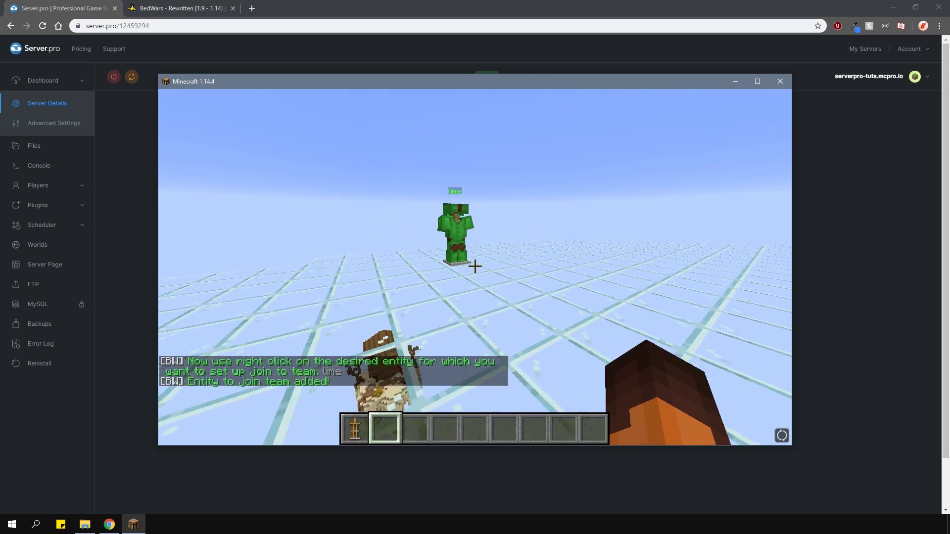
Get a Chicken Spawn Egg, spawn a chicken near the lime armor stand and link it to the lime team with jointeam.
{"action": "type", "text": "echi"}
{"action": "left_click", "coordinate": [356, 233]}
{"action": "left_click", "coordinate": [383, 344]}
{"action": "key", "text": "Escape"}
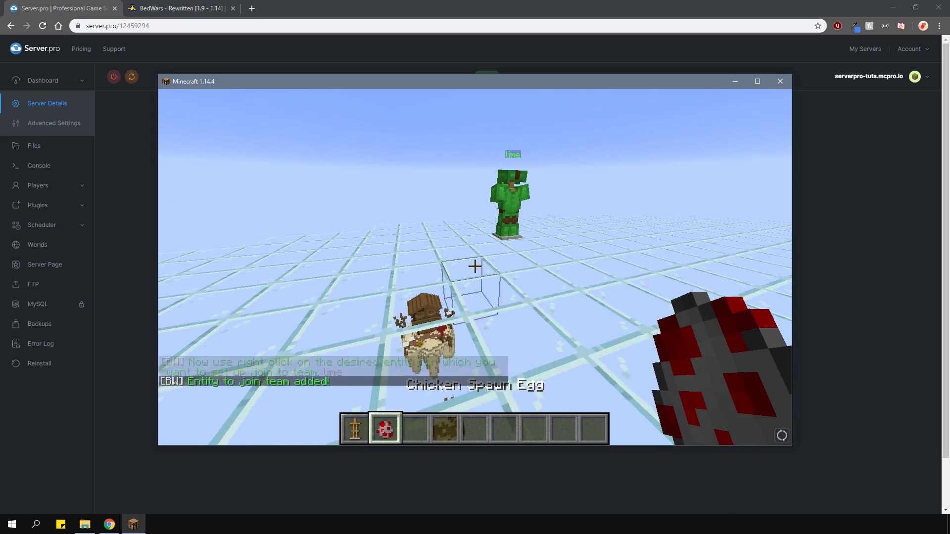
{"action": "key", "text": "w"}
{"action": "right_click", "coordinate": [475, 267]}
{"action": "scroll", "coordinate": [475, 267], "scroll_direction": "down", "scroll_amount": 1}
{"action": "right_click", "coordinate": [475, 267]}
{"action": "type", "text": "s"}
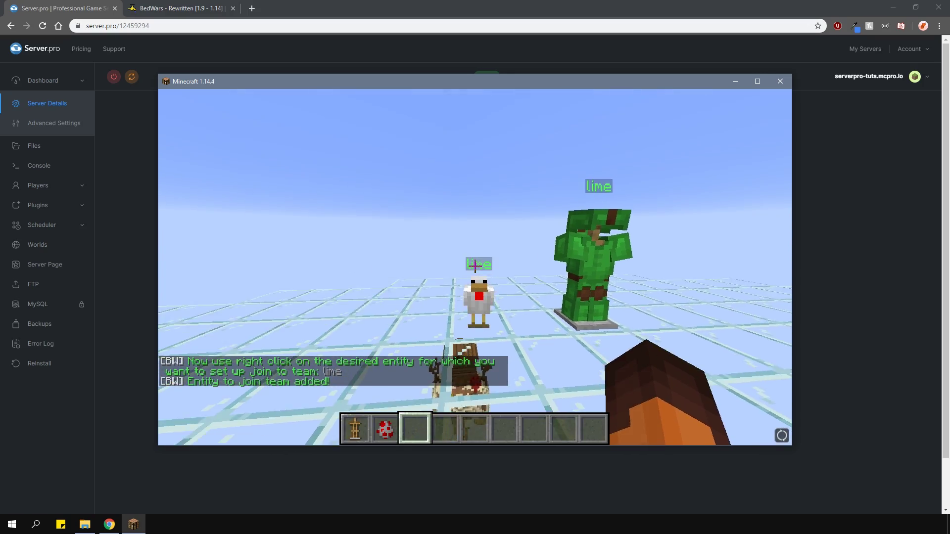
{"action": "type", "text": "/mvtp world_hub"}
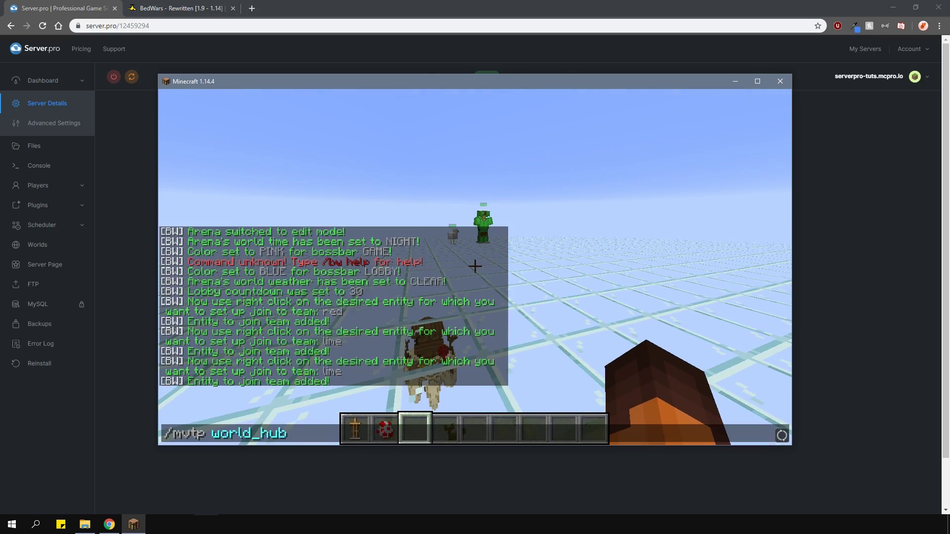
Teleport to world_hub with /mvtp and switch the game mode to creative.
{"action": "key", "text": "Return"}
{"action": "type", "text": "w/gamemode creative"}
{"action": "key", "text": "Return"}
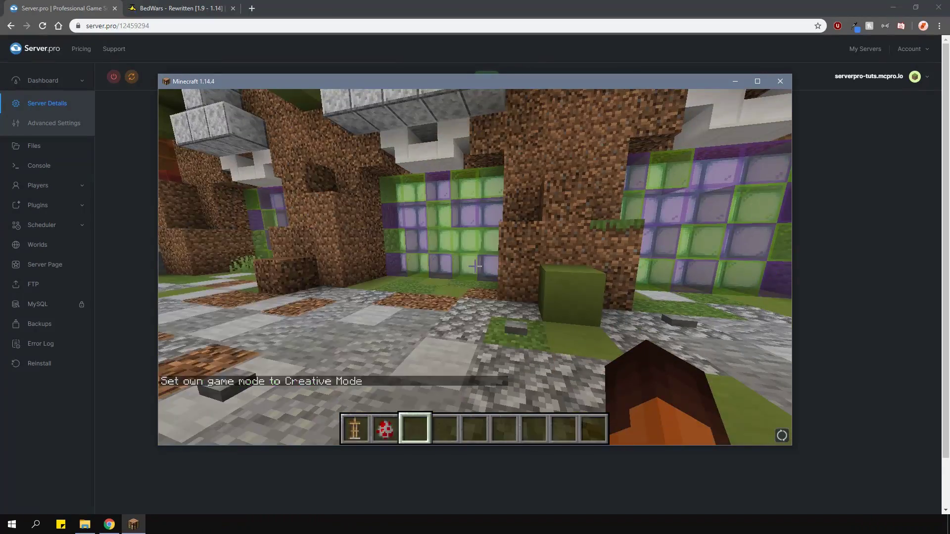
Get a Dark Oak Sign and place it on the green block in the hub with the lines [bedwars] and tutorial1.
{"action": "type", "text": "esi"}
{"action": "left_click", "coordinate": [462, 231]}
{"action": "left_click", "coordinate": [408, 343]}
{"action": "key", "text": "Escape"}
{"action": "key", "text": "w"}
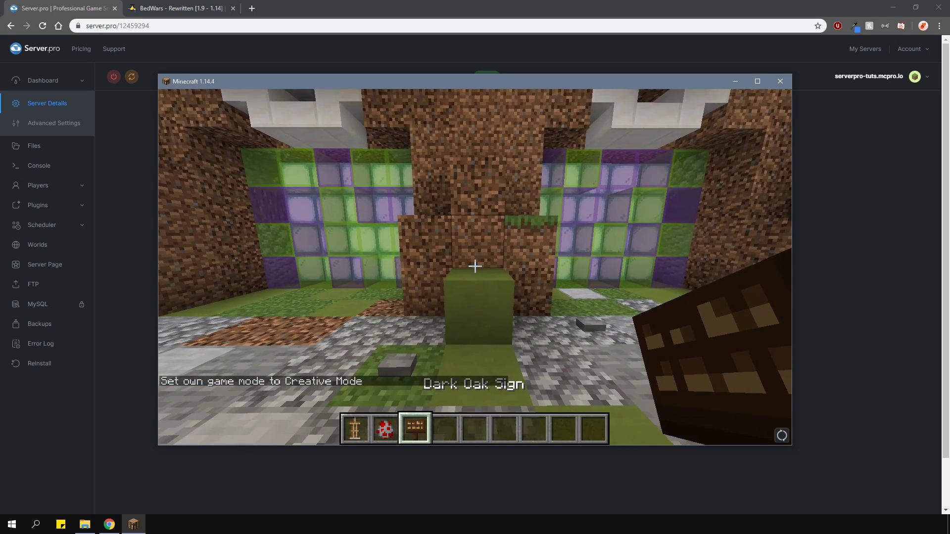
{"action": "right_click", "coordinate": [475, 267]}
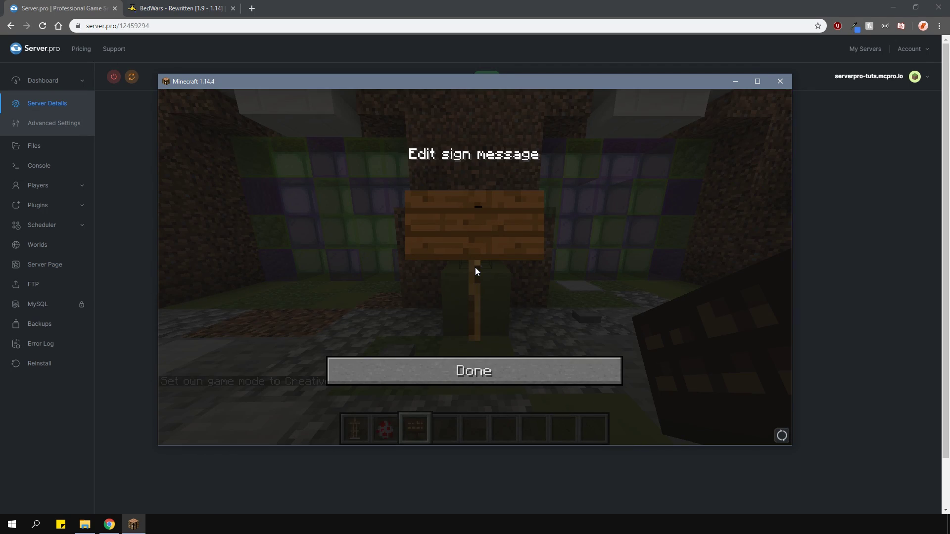
{"action": "type", "text": "[bedwar"}
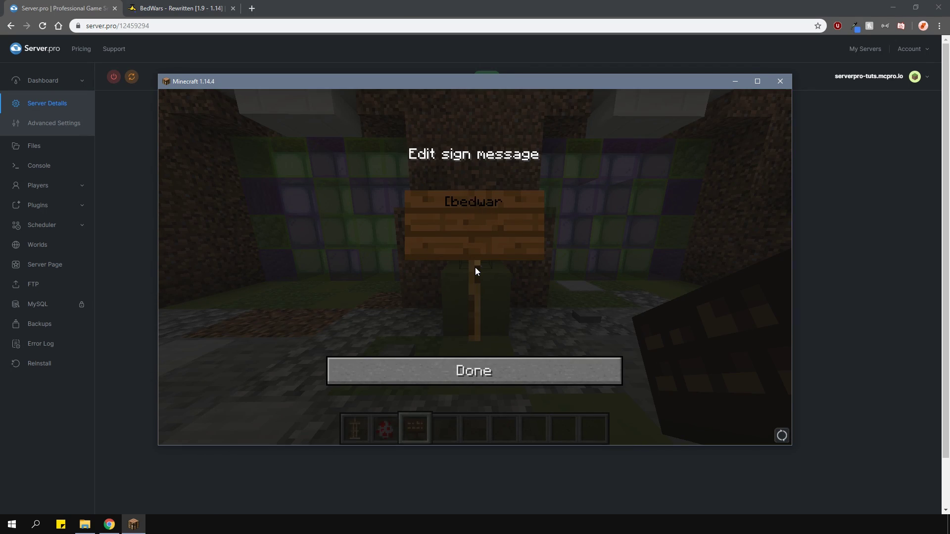
{"action": "type", "text": "s]"}
{"action": "key", "text": "Return"}
{"action": "type", "text": "tut"}
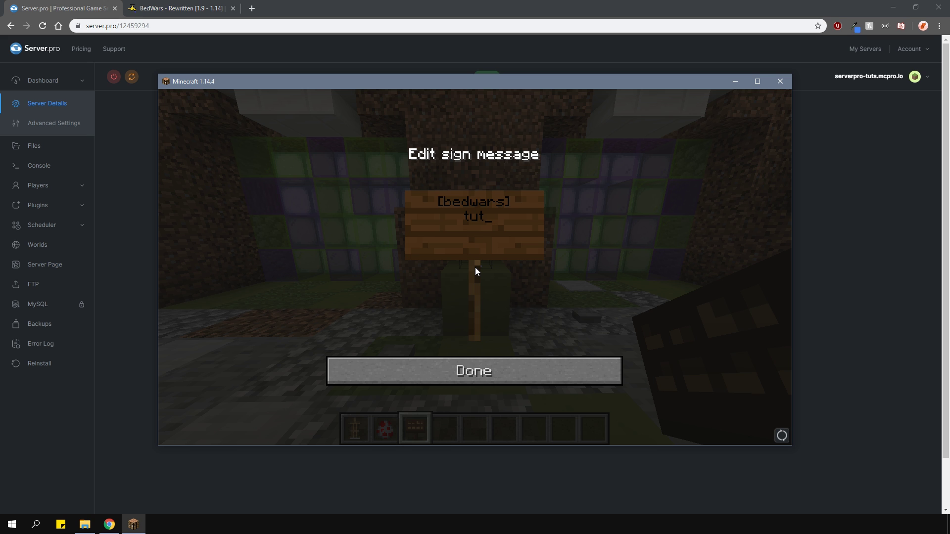
{"action": "type", "text": "orial1"}
{"action": "left_click", "coordinate": [474, 371]}
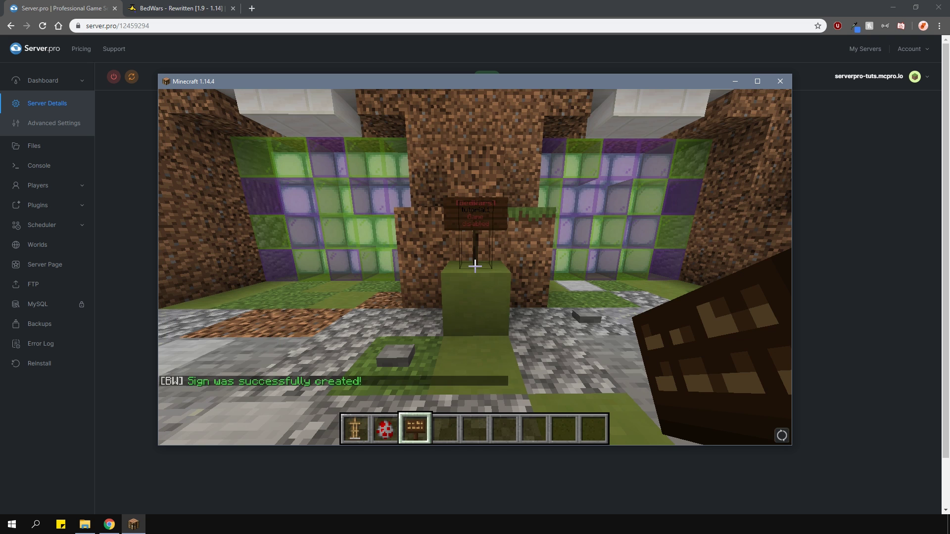
Save the arena with /bw admin tutorial1 save.
{"action": "scroll", "coordinate": [475, 267], "scroll_direction": "down", "scroll_amount": 1}
{"action": "type", "text": "/bw admin tutorial1 save"}
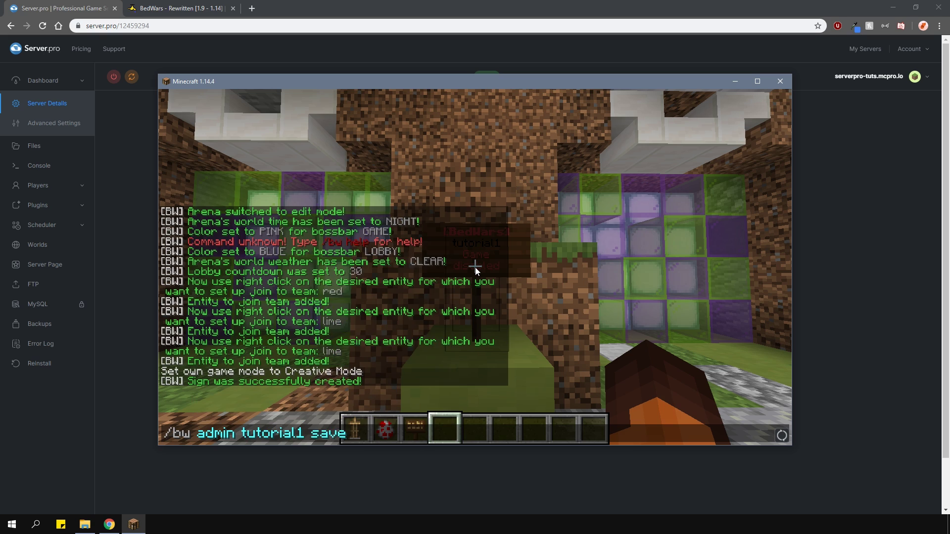
{"action": "key", "text": "Return"}
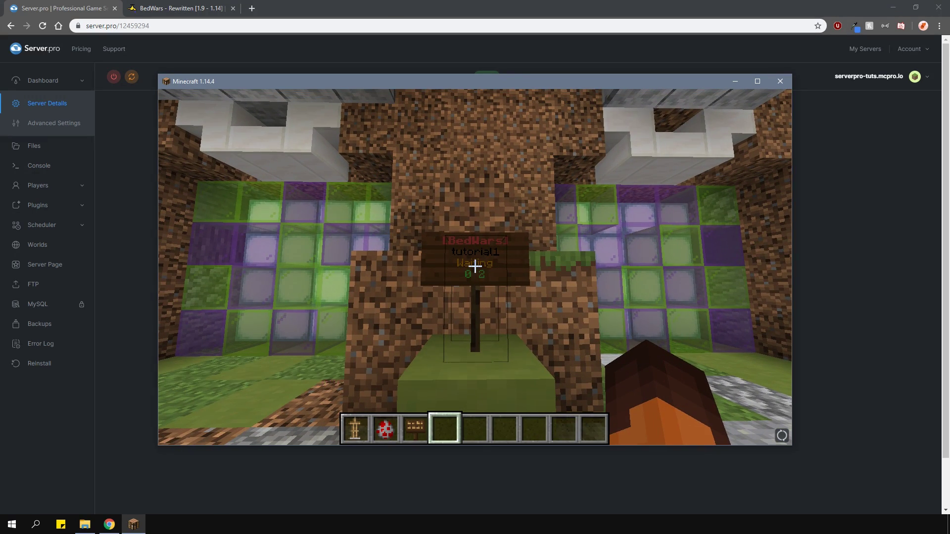
Teleport to world_bw_desert with /mvtp and switch the game mode to creative.
{"action": "type", "text": "/mvtp world_bw_de"}
{"action": "key", "text": "Return"}
{"action": "type", "text": "3"}
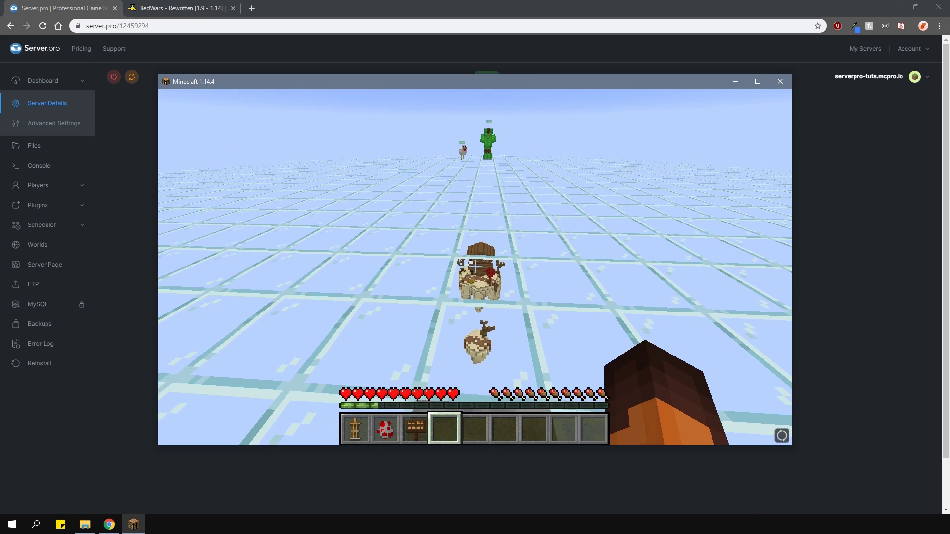
{"action": "type", "text": "/gamemode creative"}
{"action": "key", "text": "Return"}
Place a Dark Oak Sign on the glass lobby platform with the lines [bedwars] and leave.
{"action": "right_click", "coordinate": [475, 267]}
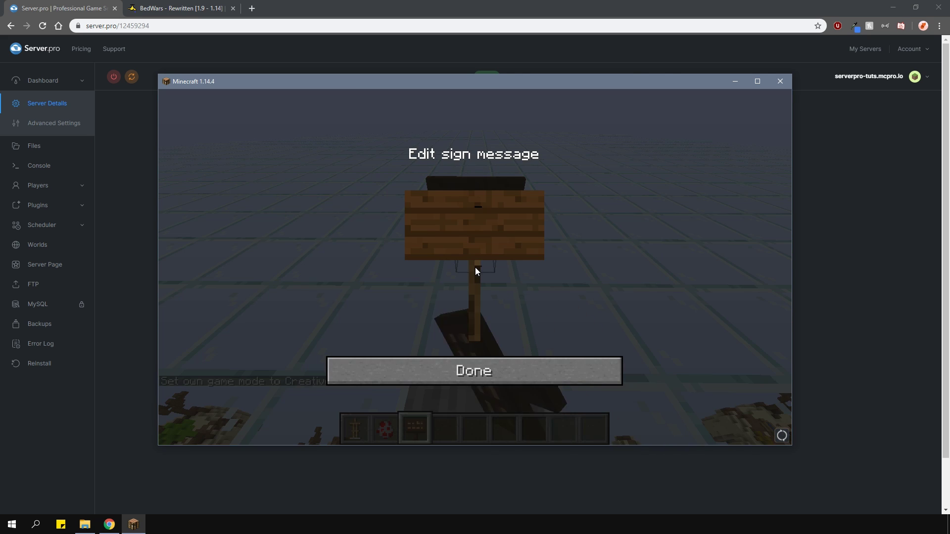
{"action": "type", "text": "["}
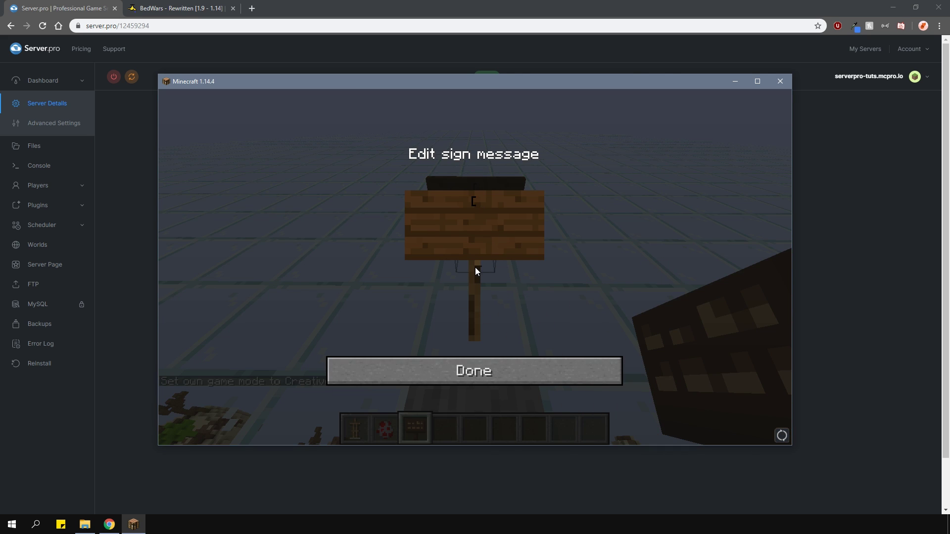
{"action": "type", "text": "bedwars]"}
{"action": "key", "text": "Return"}
{"action": "type", "text": "leave"}
{"action": "left_click", "coordinate": [468, 371]}
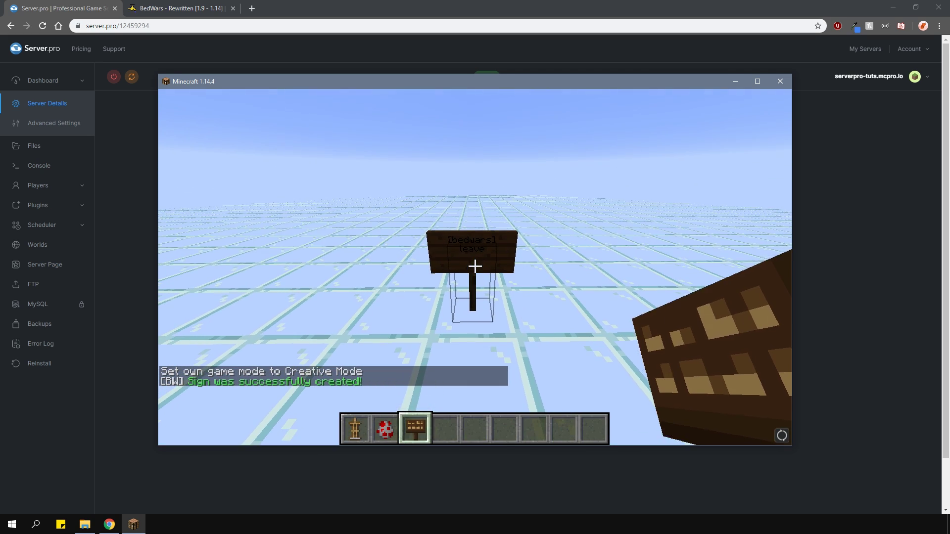
Teleport back to world_hub and join the tutorial1 game through its BedWars sign.
{"action": "scroll", "coordinate": [475, 267], "scroll_direction": "down", "scroll_amount": 1}
{"action": "type", "text": "/mvtp world_hub"}
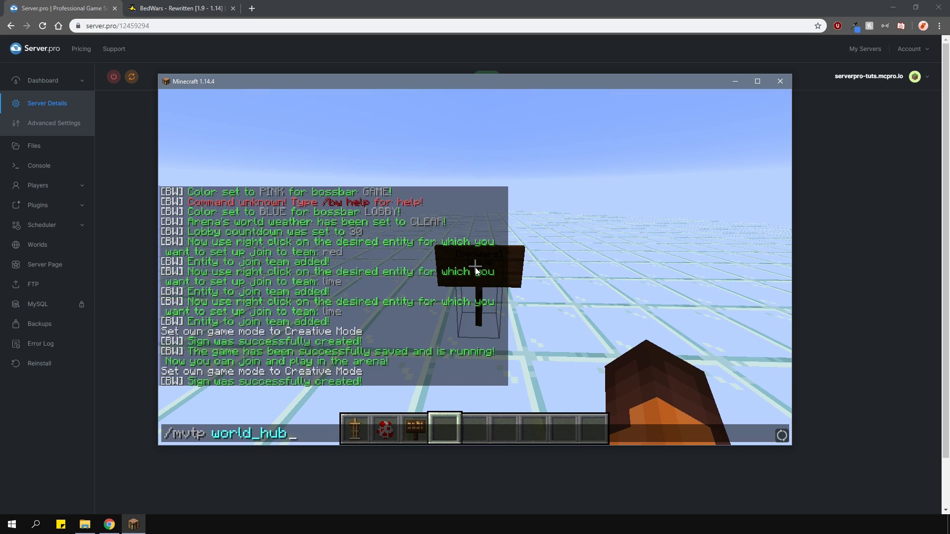
{"action": "key", "text": "Return"}
{"action": "key", "text": "w"}
{"action": "right_click", "coordinate": [475, 266]}
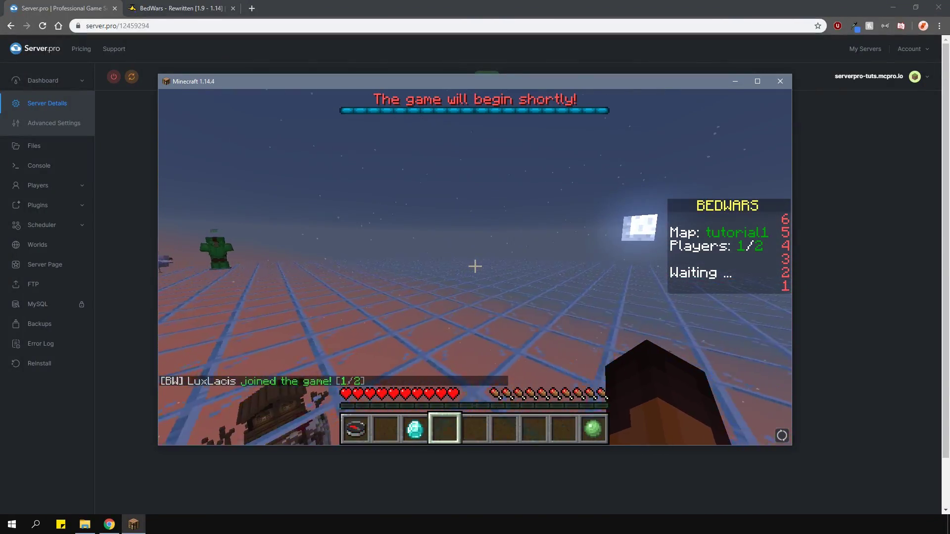
Join the red team through its armor stand in the lobby, and use the leave sign to exit the game.
{"action": "key", "text": "w"}
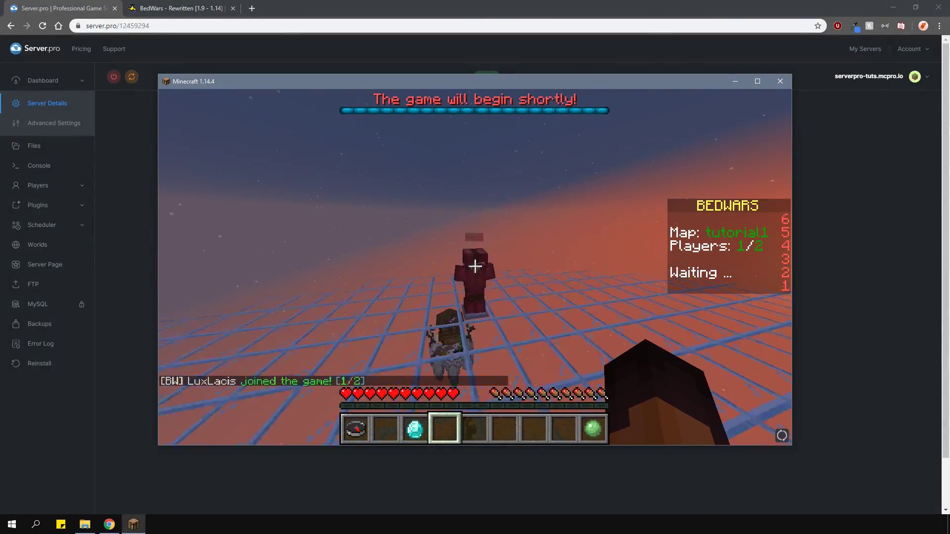
{"action": "right_click", "coordinate": [475, 267]}
{"action": "scroll", "coordinate": [475, 267], "scroll_direction": "up", "scroll_amount": 2}
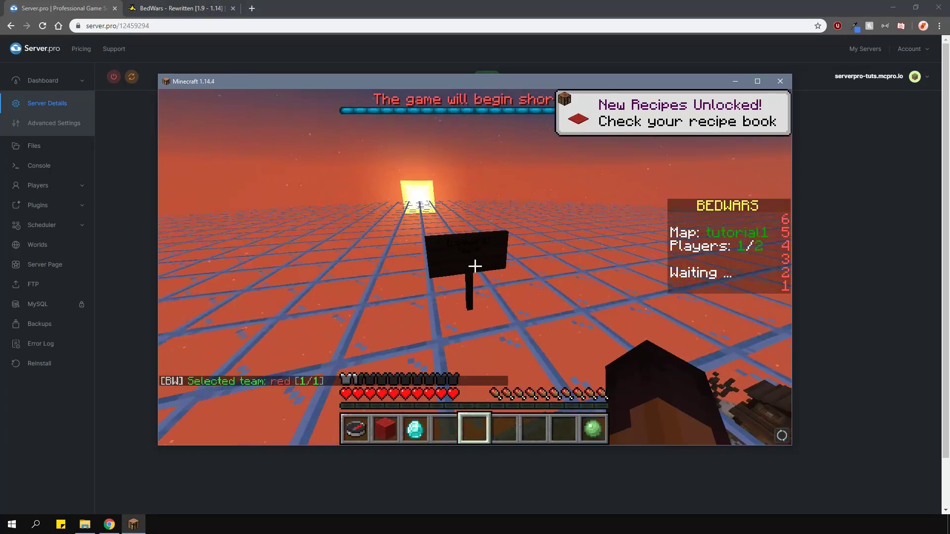
{"action": "right_click", "coordinate": [475, 267]}
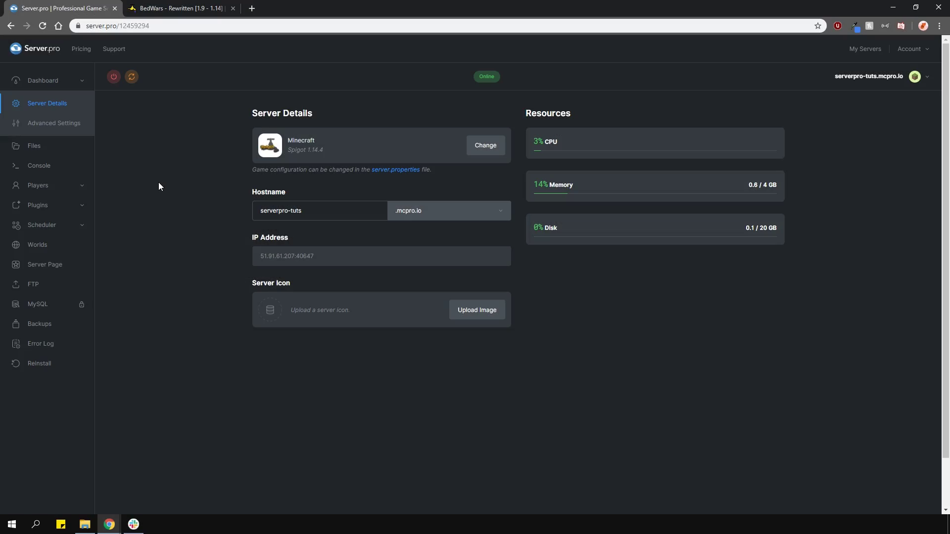
Switch to the Server.pro panel in the browser and open config.yml from the server's plugins/BedWars folder.
{"action": "left_click", "coordinate": [64, 149]}
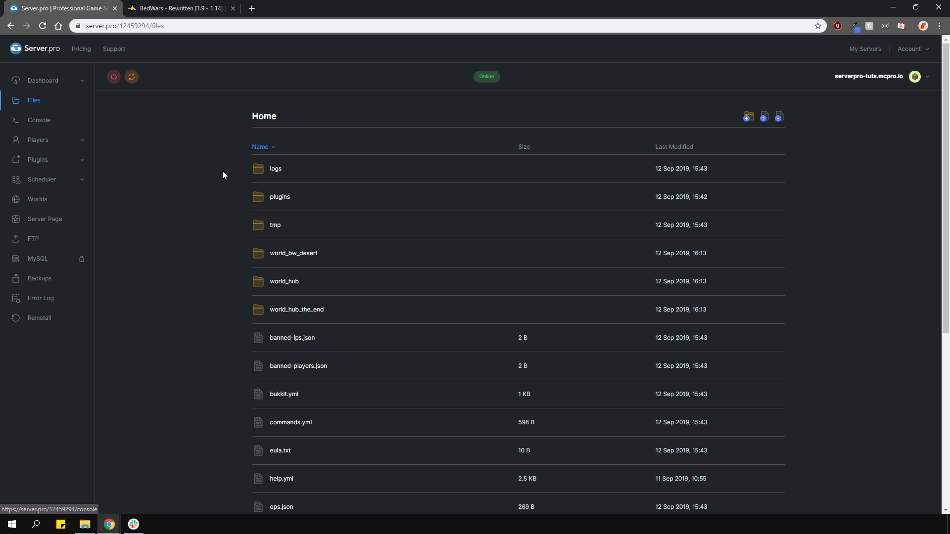
{"action": "left_click", "coordinate": [287, 198]}
{"action": "left_click", "coordinate": [283, 169]}
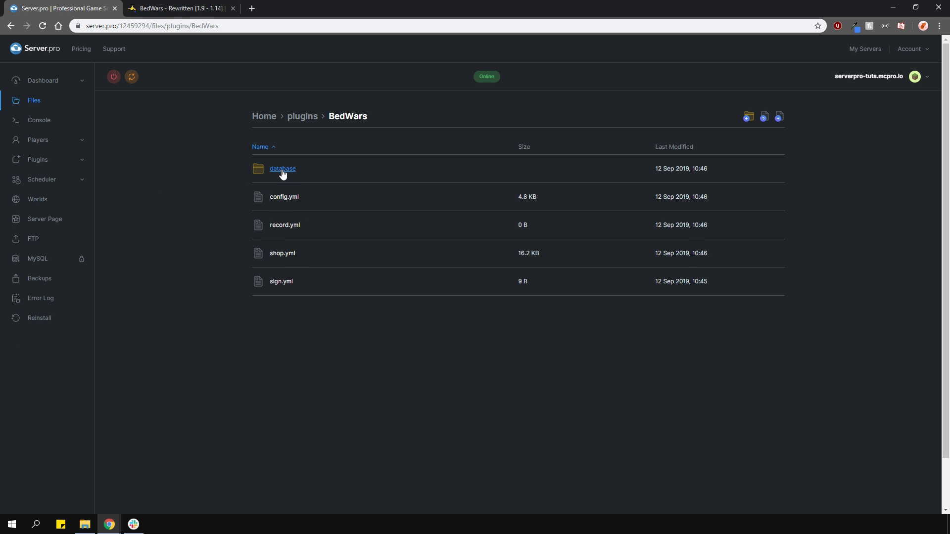
{"action": "left_click", "coordinate": [285, 197]}
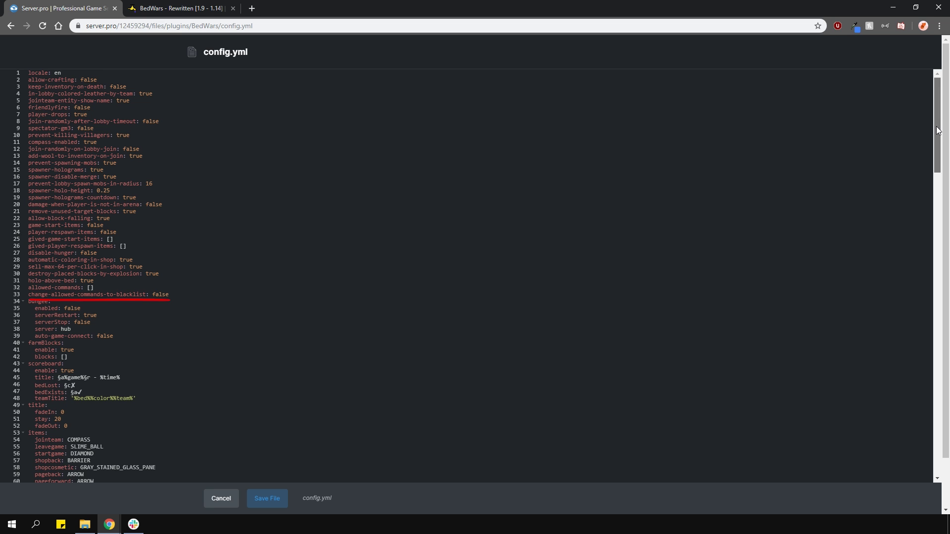
Review config.yml down to its last line, including the vault, respawn, specials, statistics, database and rewards sections, and save the file.
{"action": "left_click_drag", "start_coordinate": [937, 130], "coordinate": [945, 179]}
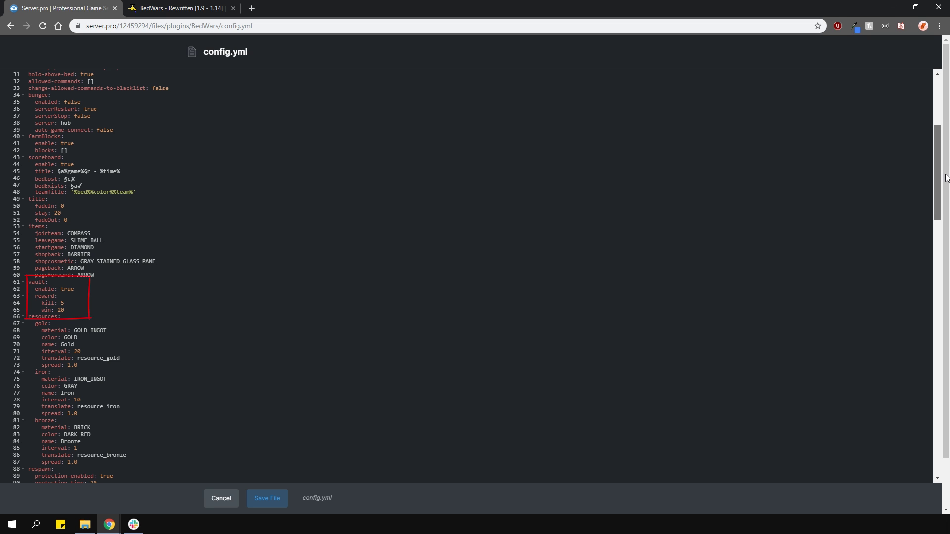
{"action": "left_click_drag", "start_coordinate": [946, 177], "coordinate": [948, 225]}
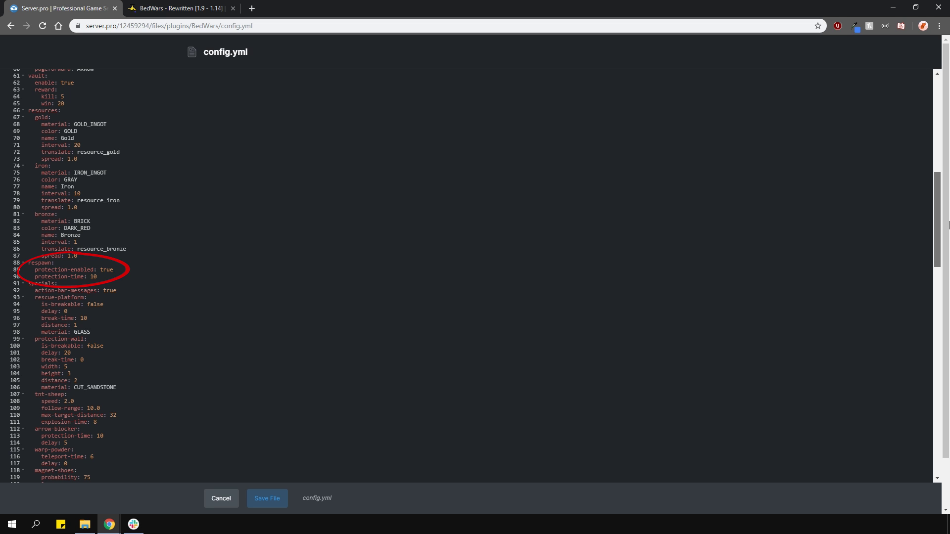
{"action": "left_click_drag", "start_coordinate": [949, 225], "coordinate": [949, 265]}
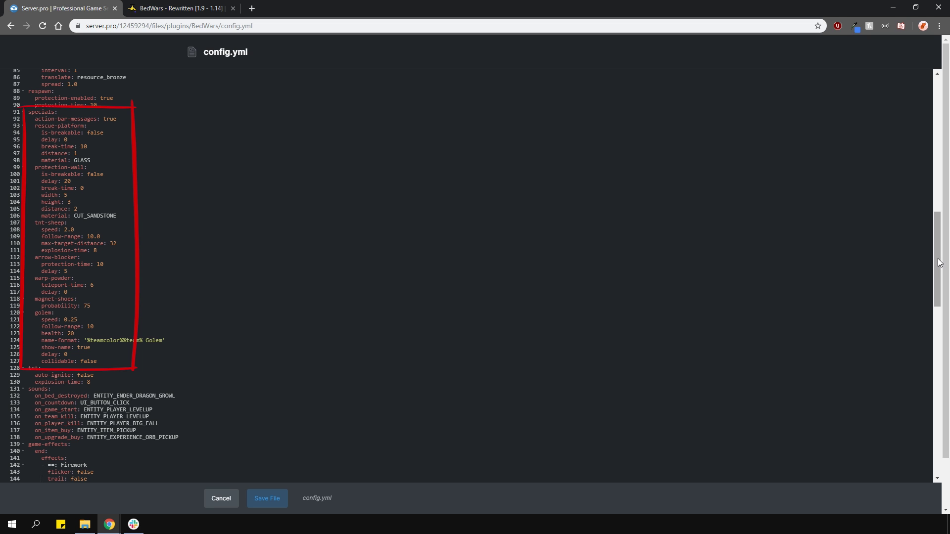
{"action": "left_click_drag", "start_coordinate": [939, 258], "coordinate": [939, 336]}
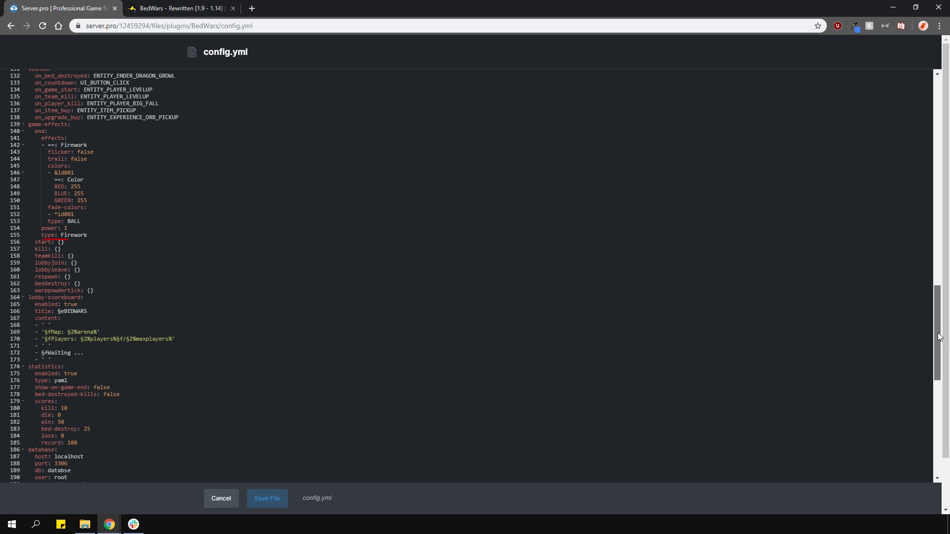
{"action": "left_click_drag", "start_coordinate": [939, 337], "coordinate": [942, 396]}
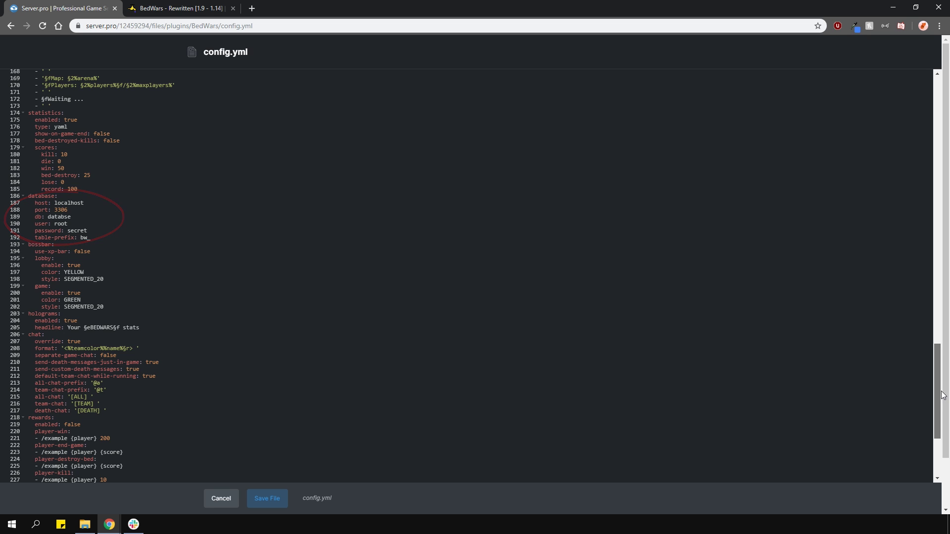
{"action": "left_click_drag", "start_coordinate": [942, 393], "coordinate": [945, 440]}
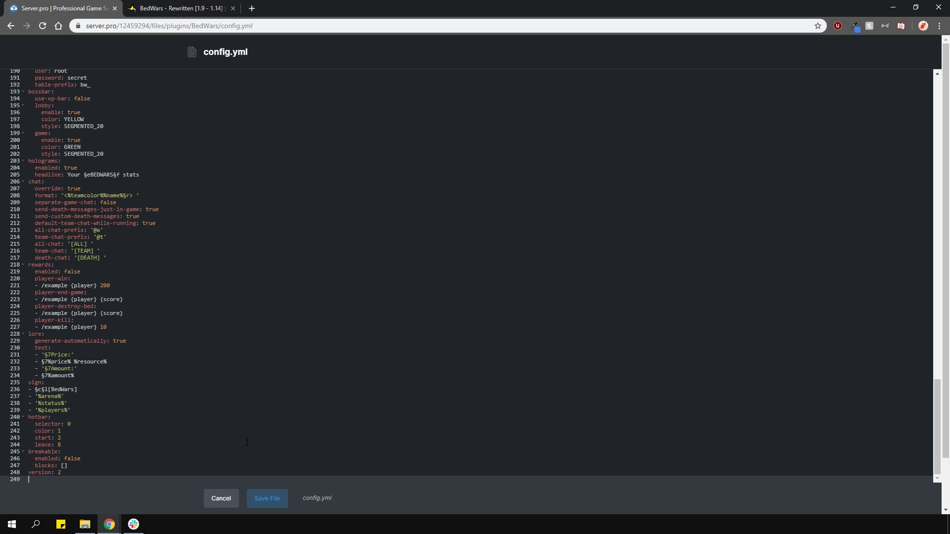
{"action": "left_click", "coordinate": [268, 499]}
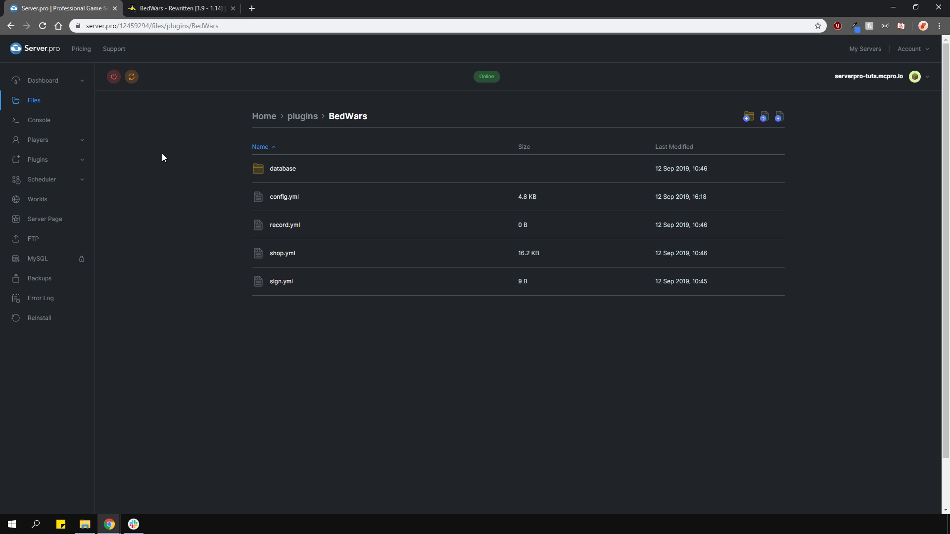
Review the shop categories and item prices in the BedWars folder's shop.yml, save the file and return to the server details page.
{"action": "left_click", "coordinate": [279, 254]}
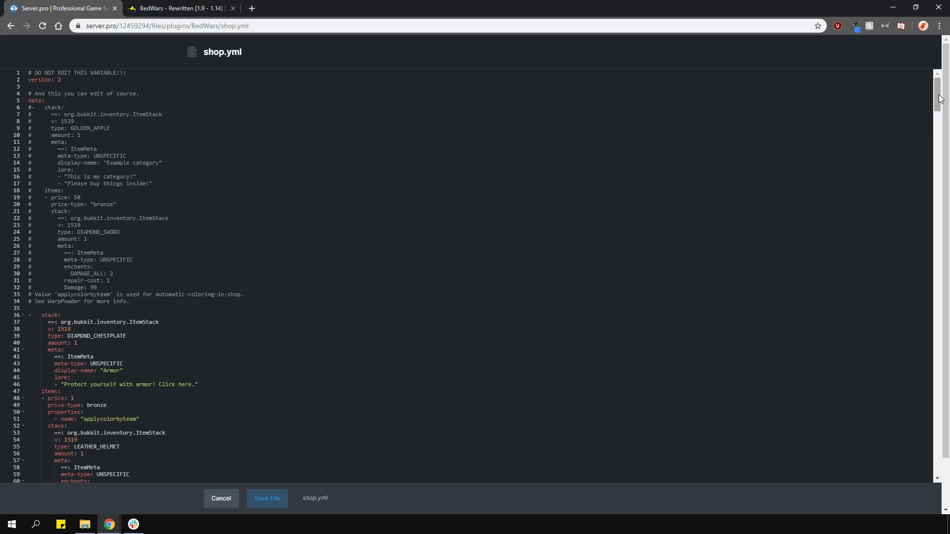
{"action": "left_click_drag", "start_coordinate": [939, 95], "coordinate": [949, 202]}
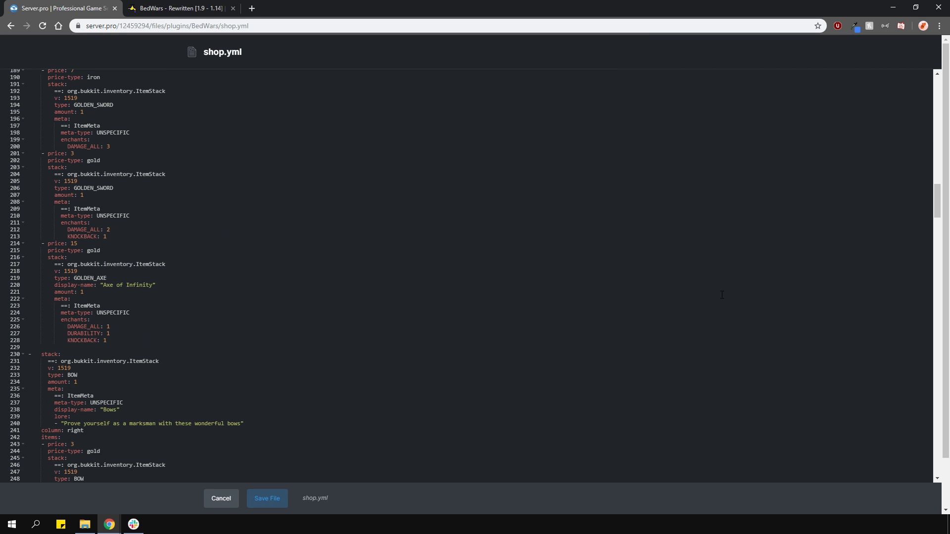
{"action": "left_click", "coordinate": [271, 500]}
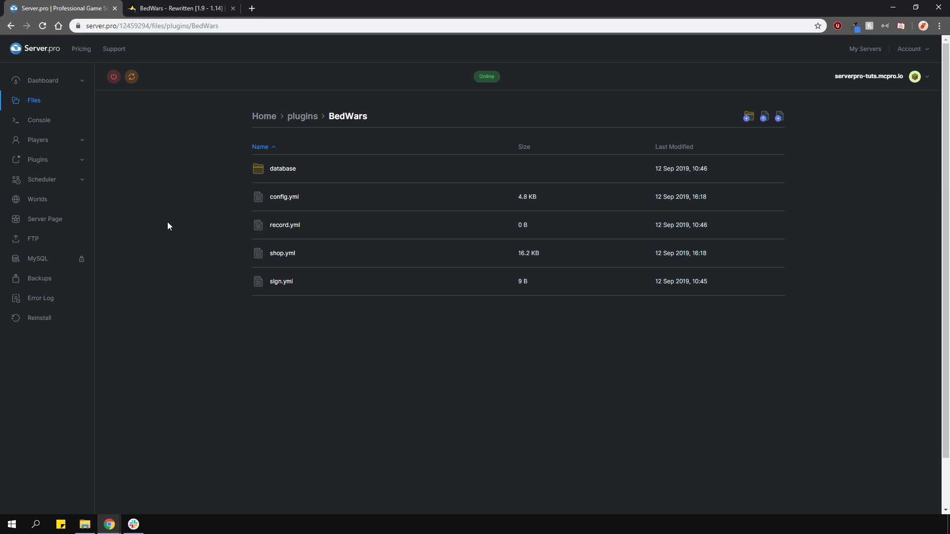
{"action": "left_click", "coordinate": [47, 80]}
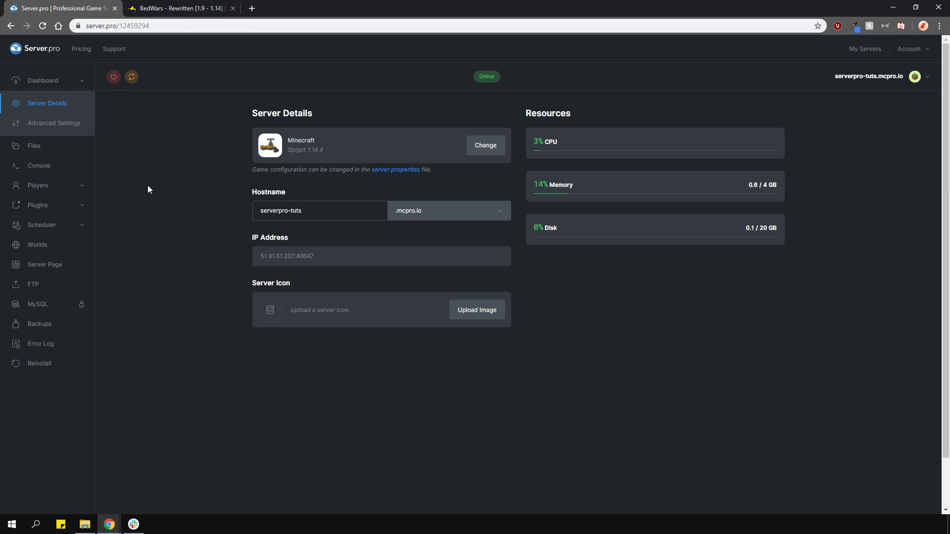